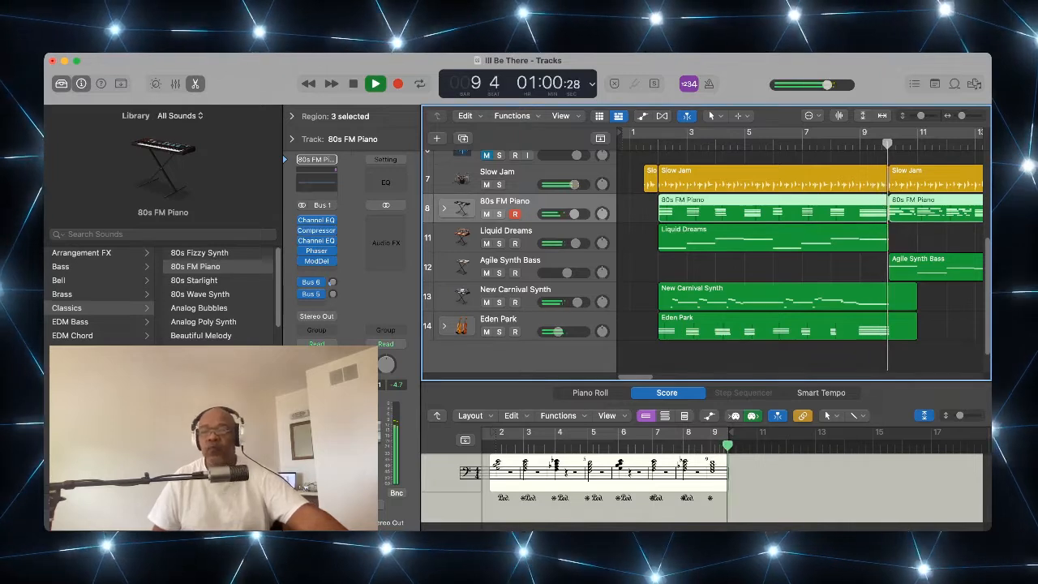
Step: Stop playback and mute the Slow Jam, Liquid Dreams, Agile Synth Bass, New Carnival Synth and Eden Park tracks, leaving the 80s FM Piano unmuted
key(space)
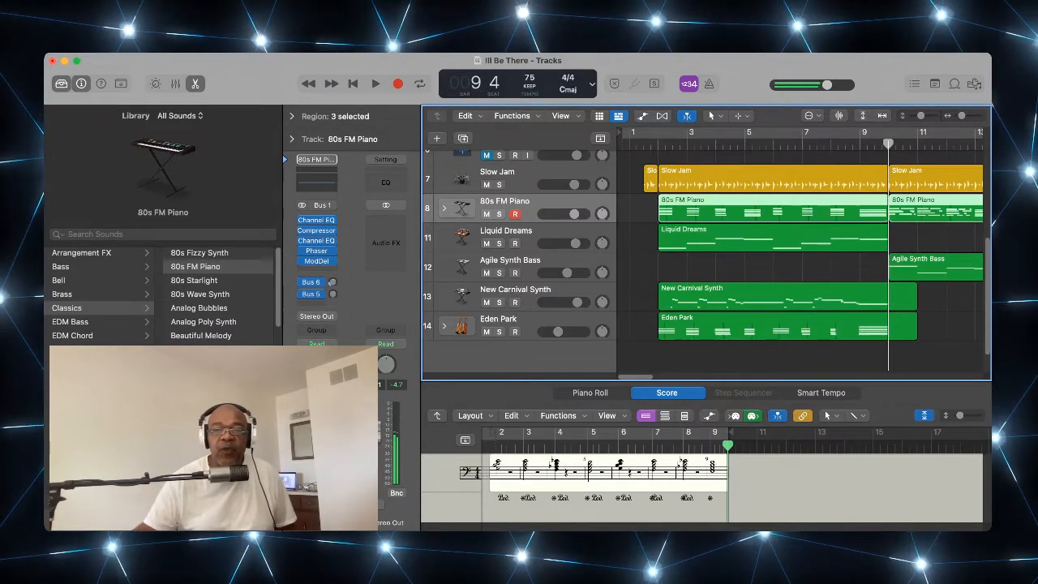
click(487, 185)
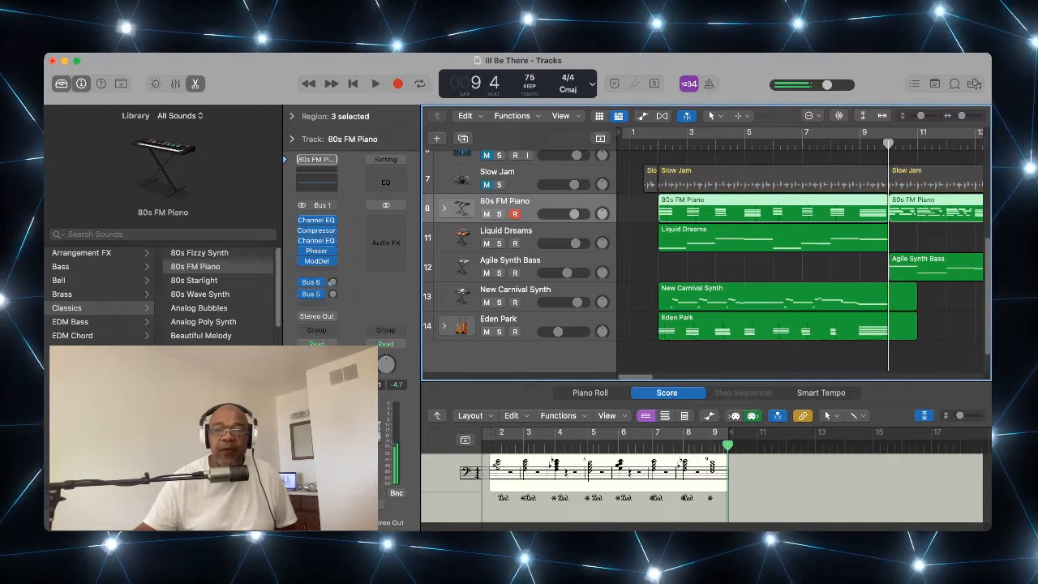
click(487, 243)
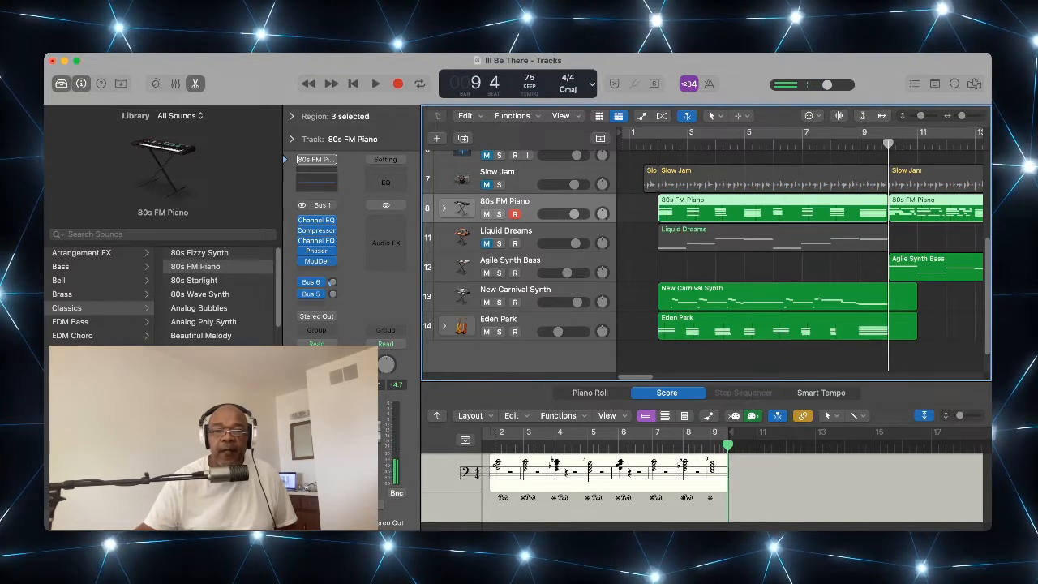
click(487, 272)
click(487, 302)
click(486, 332)
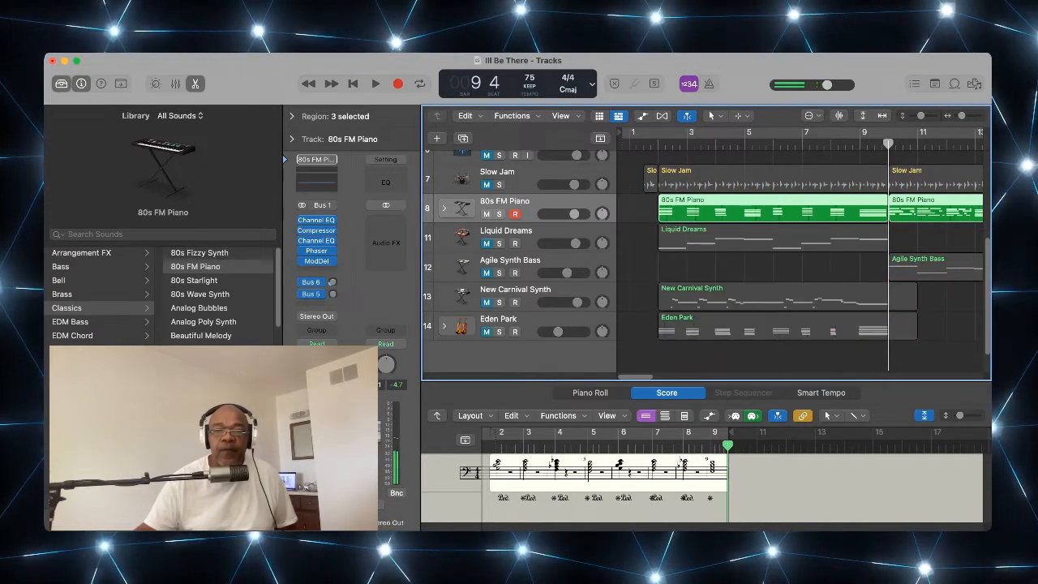
scroll(697, 243, up, 5)
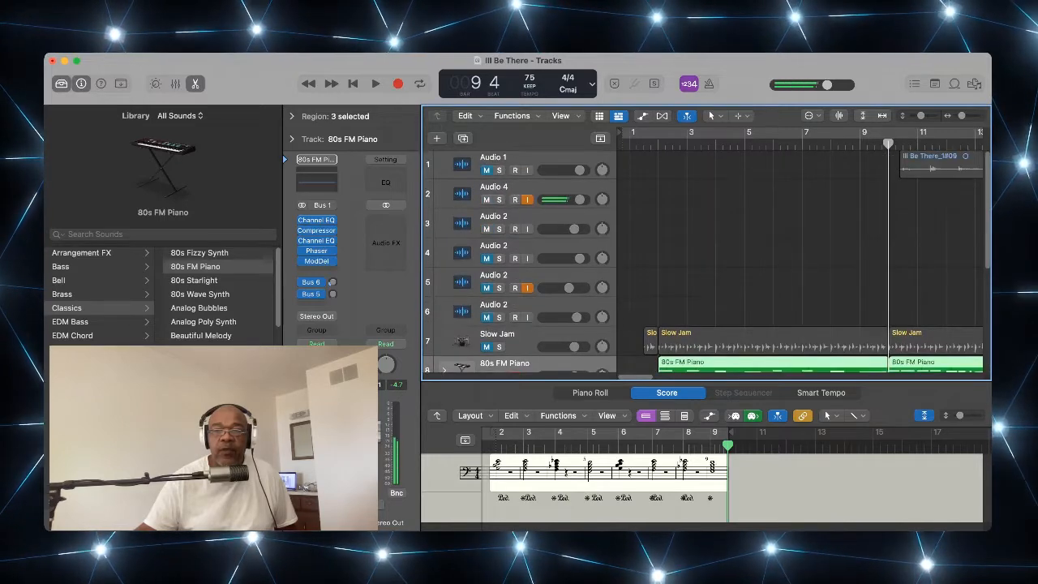
scroll(698, 243, down, 5)
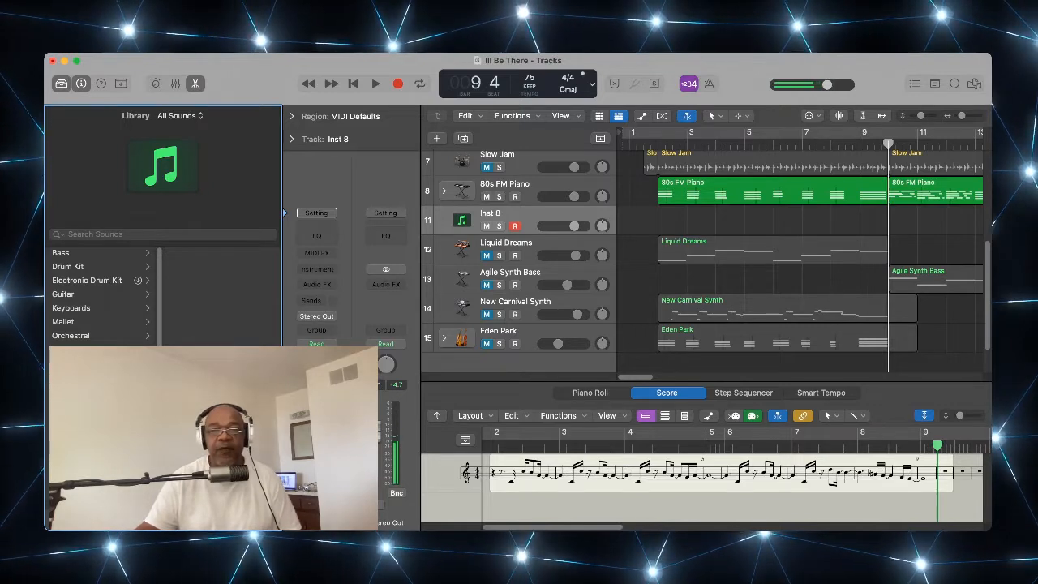
Step: Search the sound library for "80" and load the 80s FM Piano patch on the new instrument track
key(Tab)
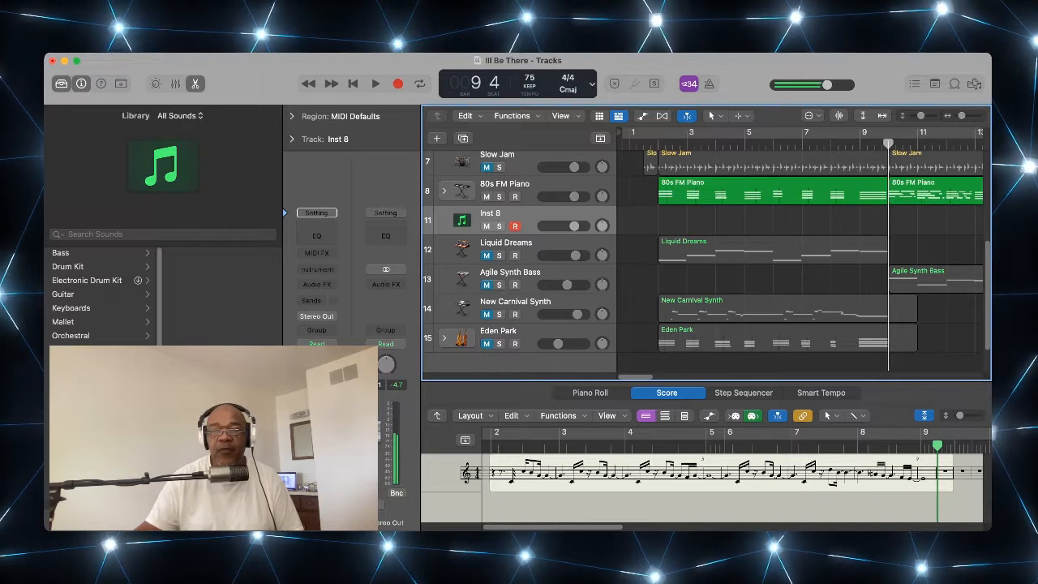
click(162, 235)
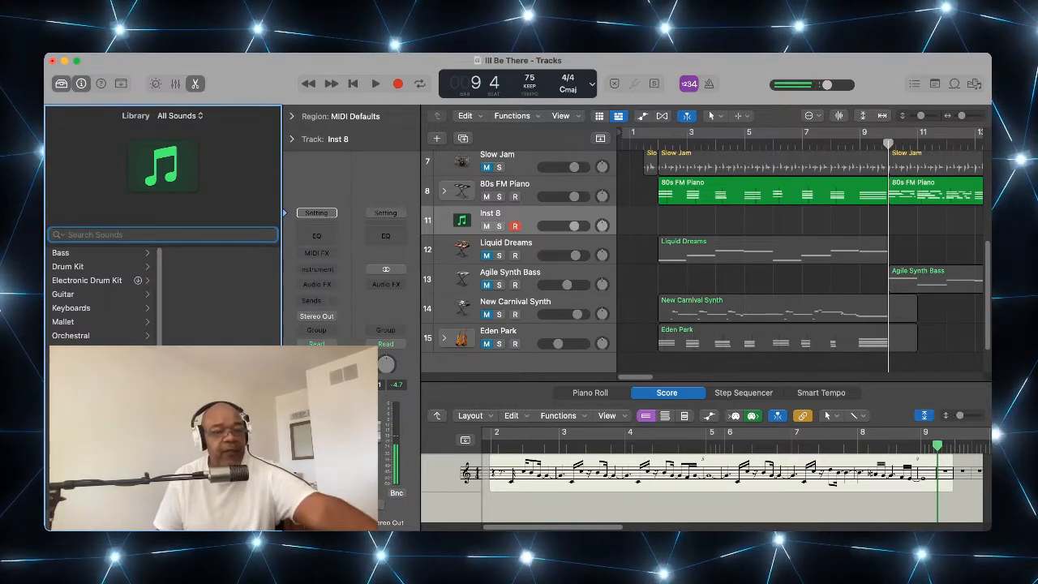
text(80)
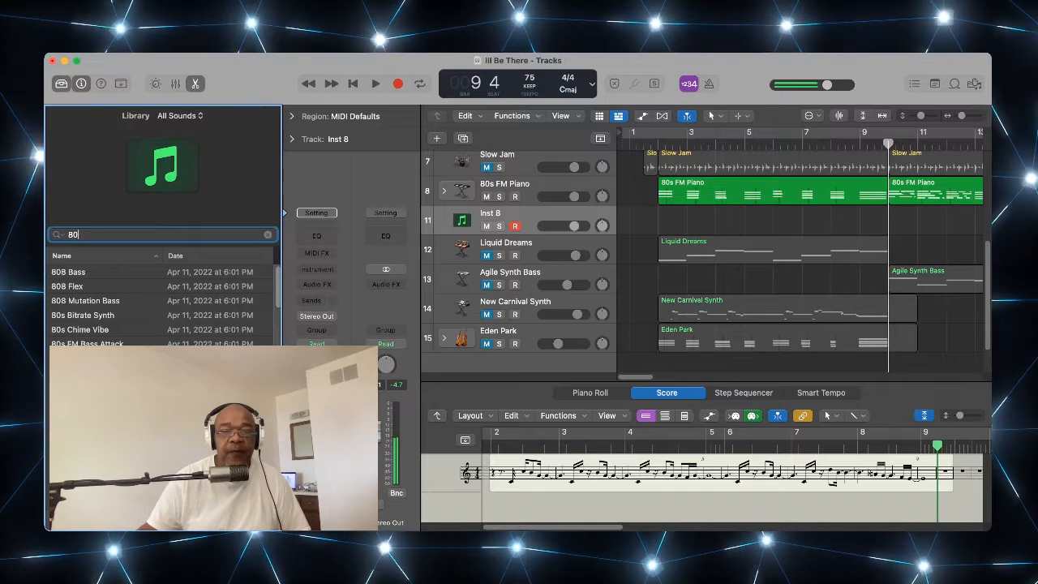
click(79, 359)
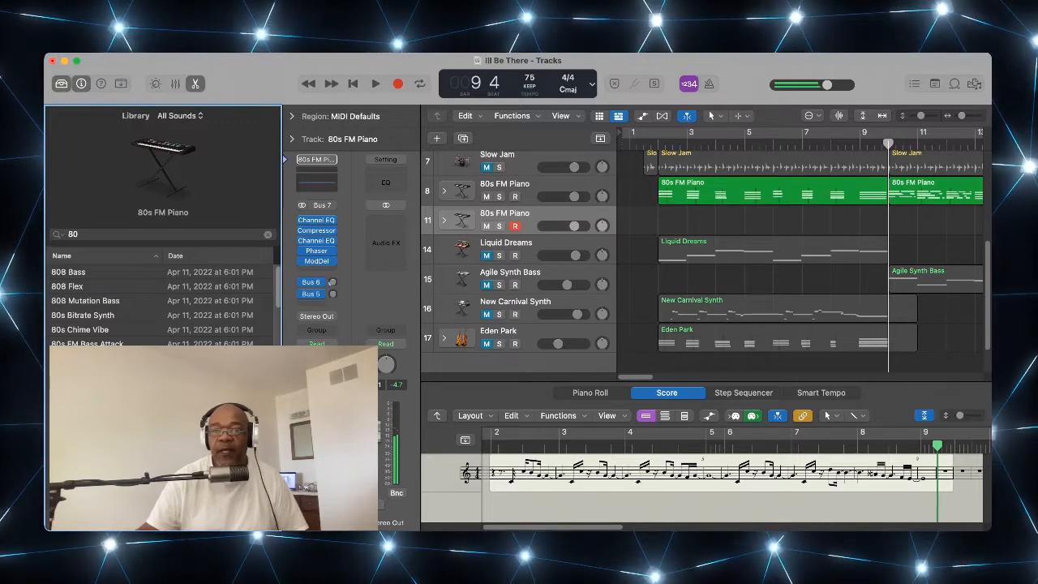
Step: Expand the new 80s FM Piano track stack to show its Body and Bell subtracks, and delete that track
click(515, 226)
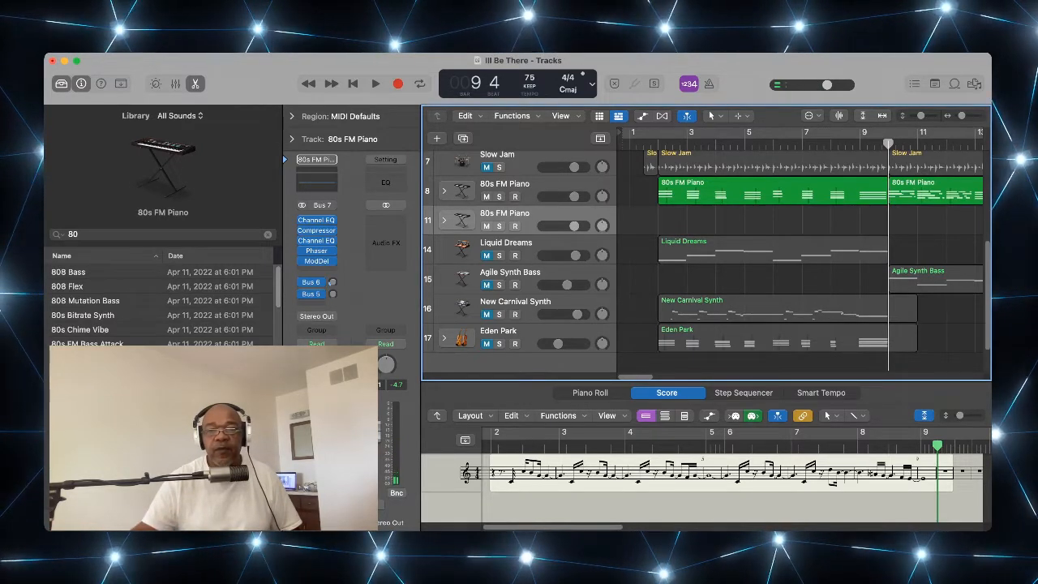
click(444, 221)
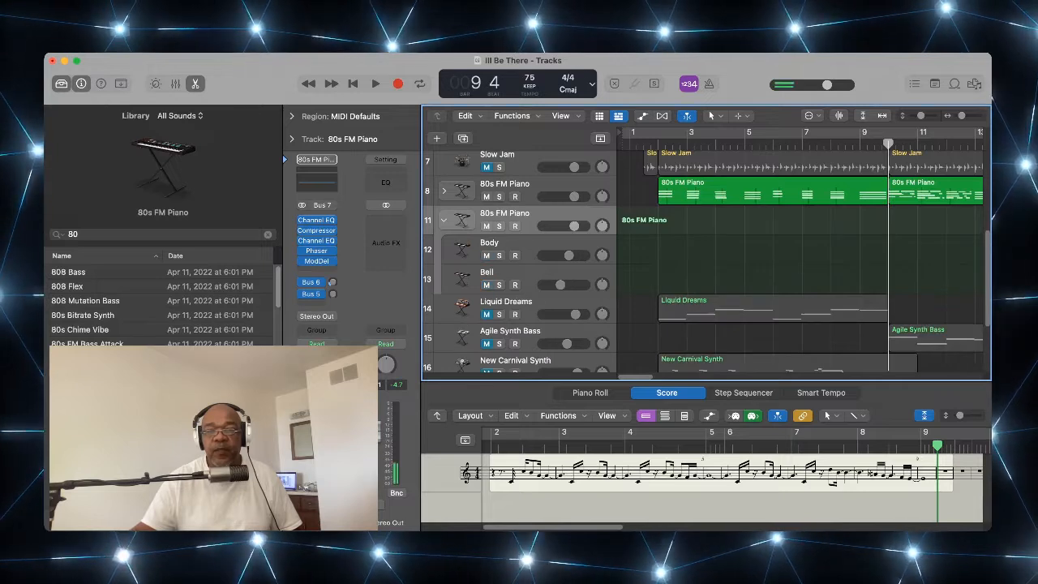
click(515, 226)
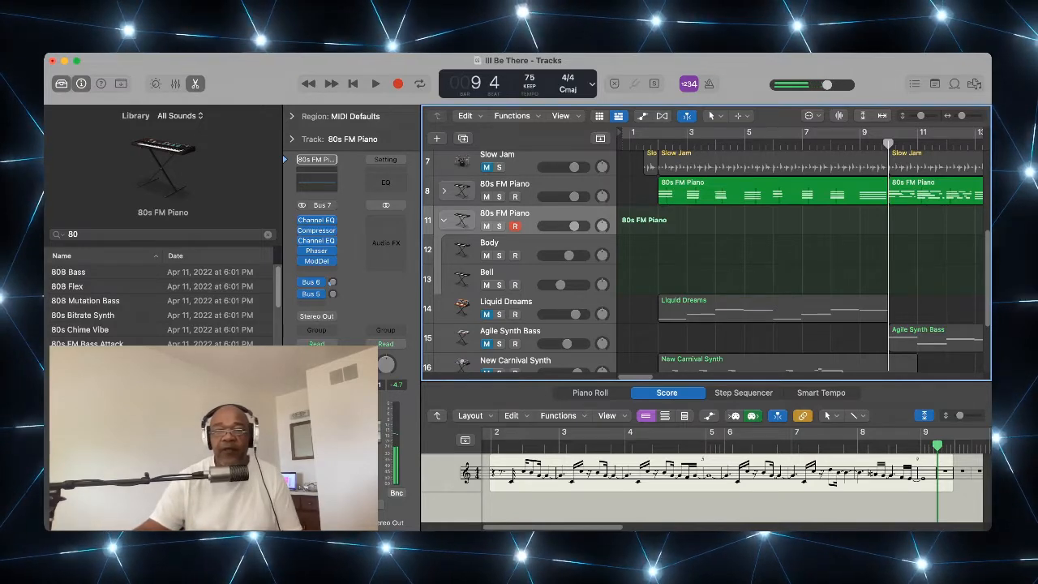
scroll(800, 259, down, 1)
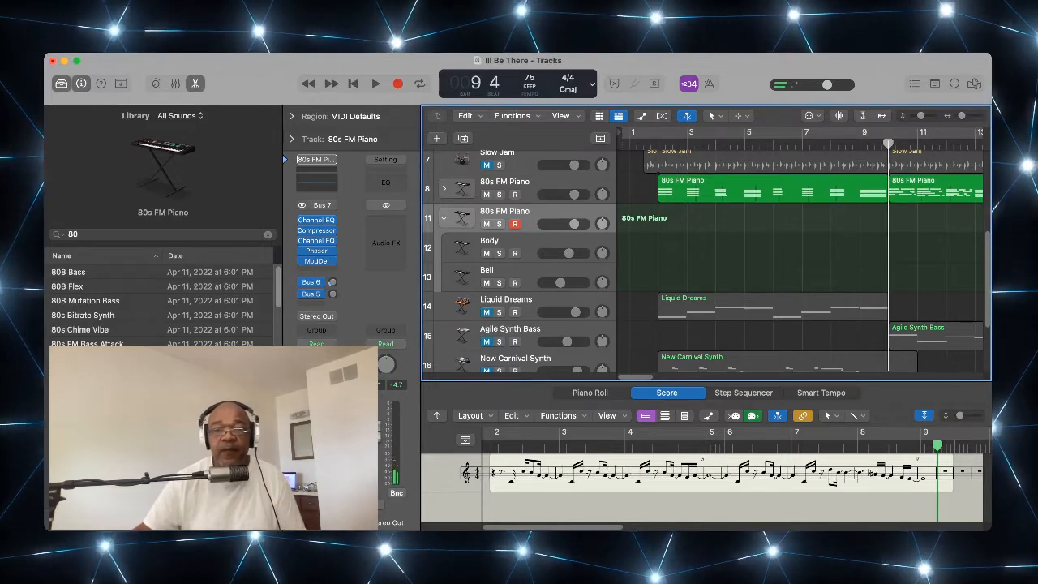
key(Delete)
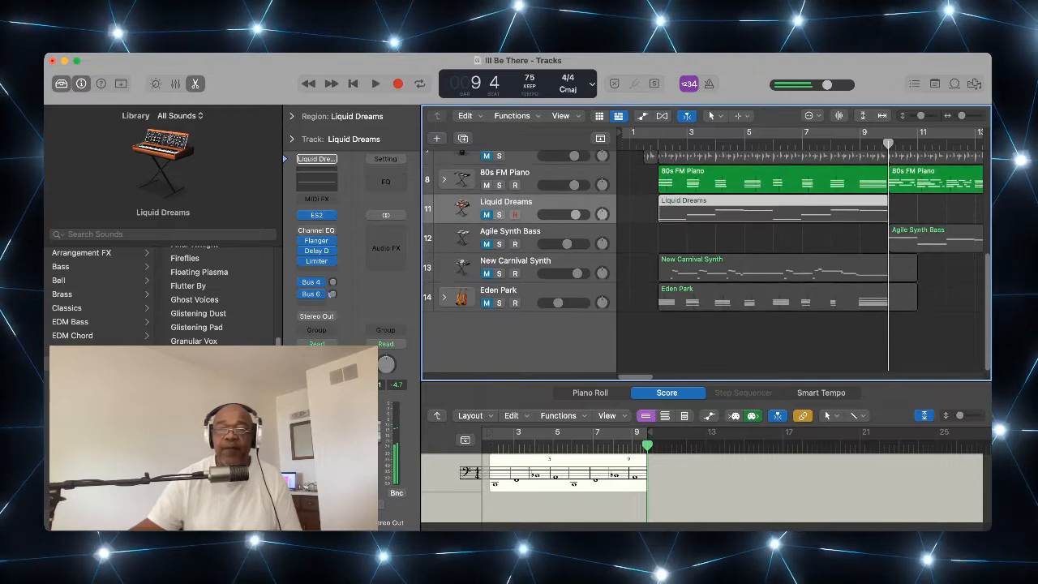
Step: Unmute the Slow Jam drum track and return the playhead to the start of the song
scroll(703, 243, up, 5)
scroll(702, 259, down, 5)
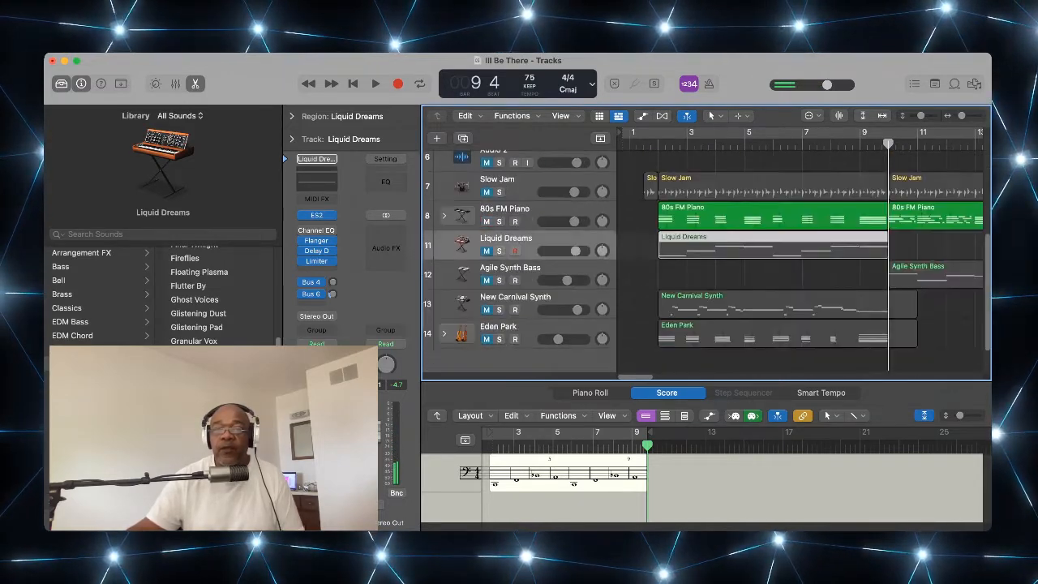
scroll(702, 259, up, 1)
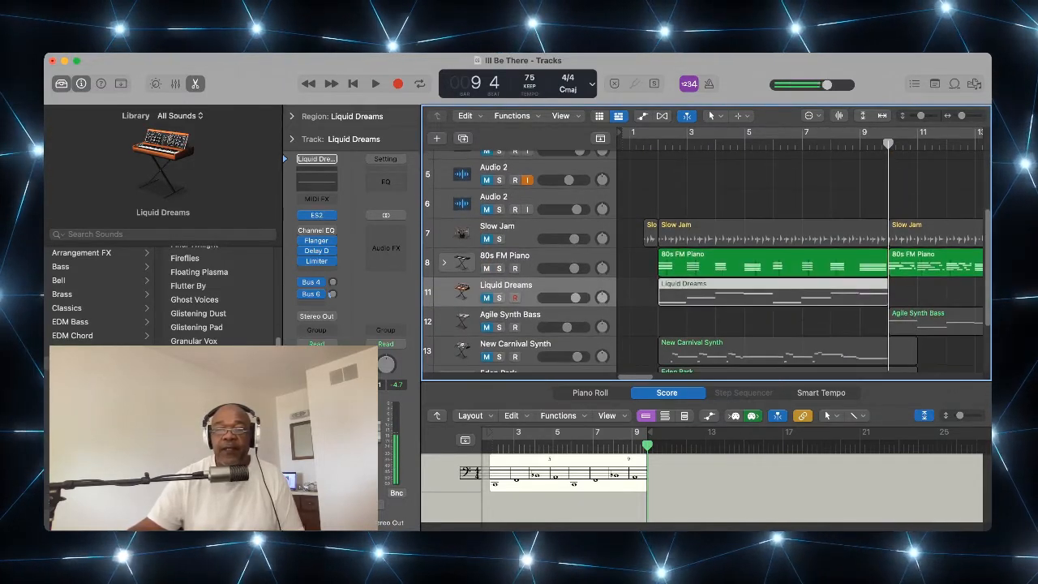
click(486, 239)
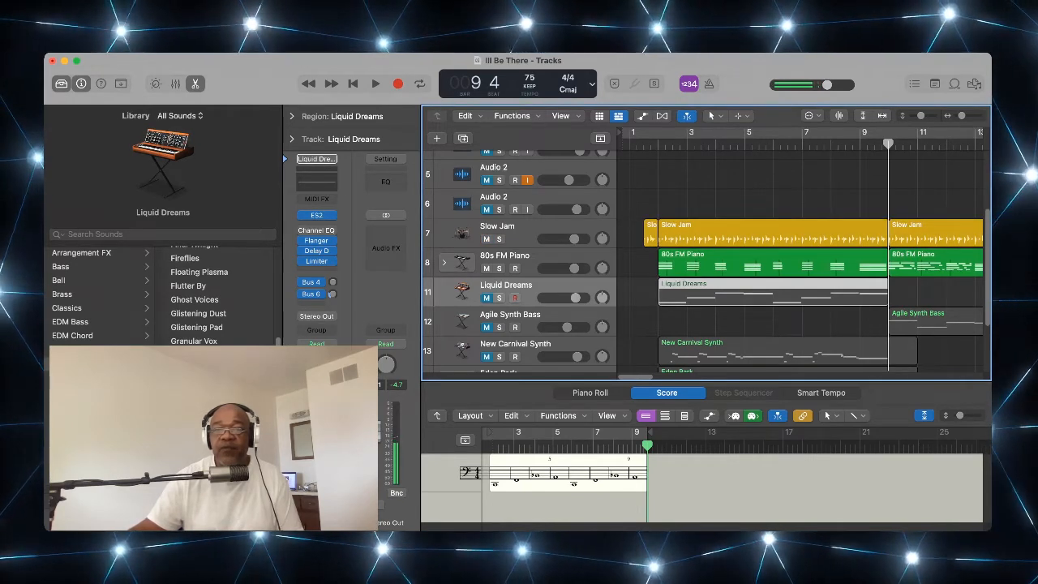
key(Return)
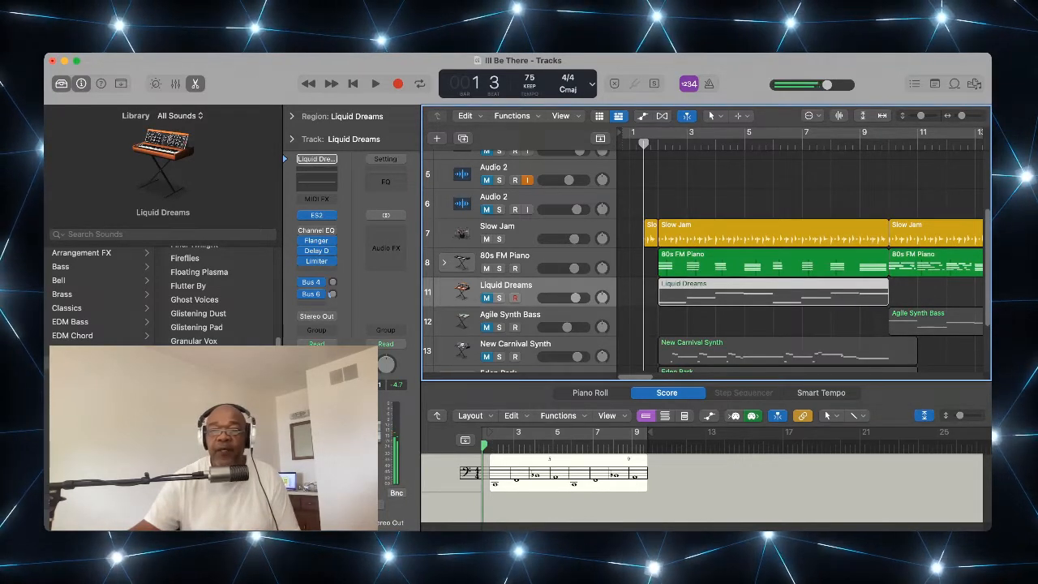
Step: Open the long Slow Jam region in the drummer editor to examine its beat preset and kit settings
click(773, 235)
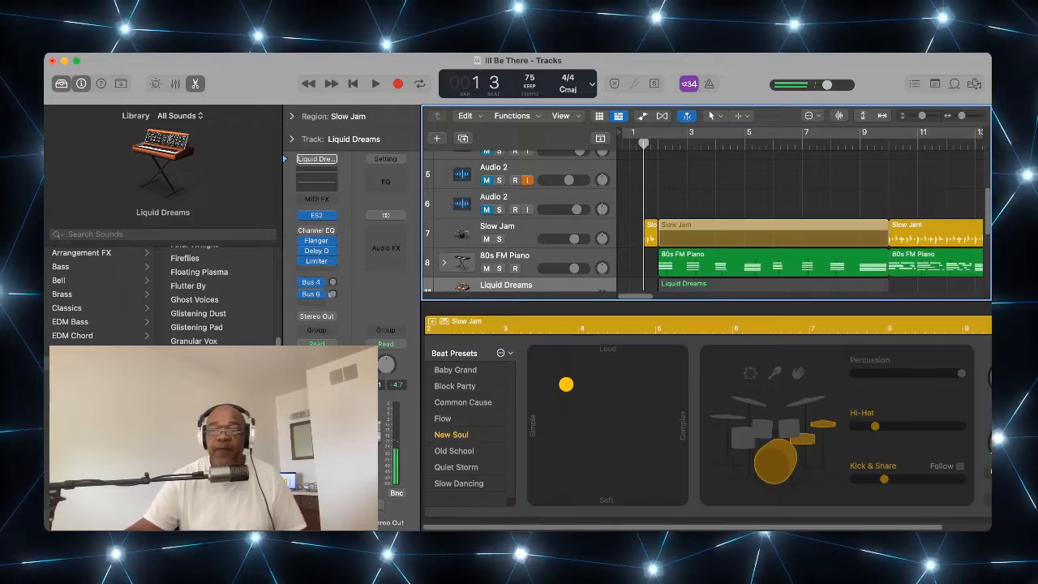
key(e)
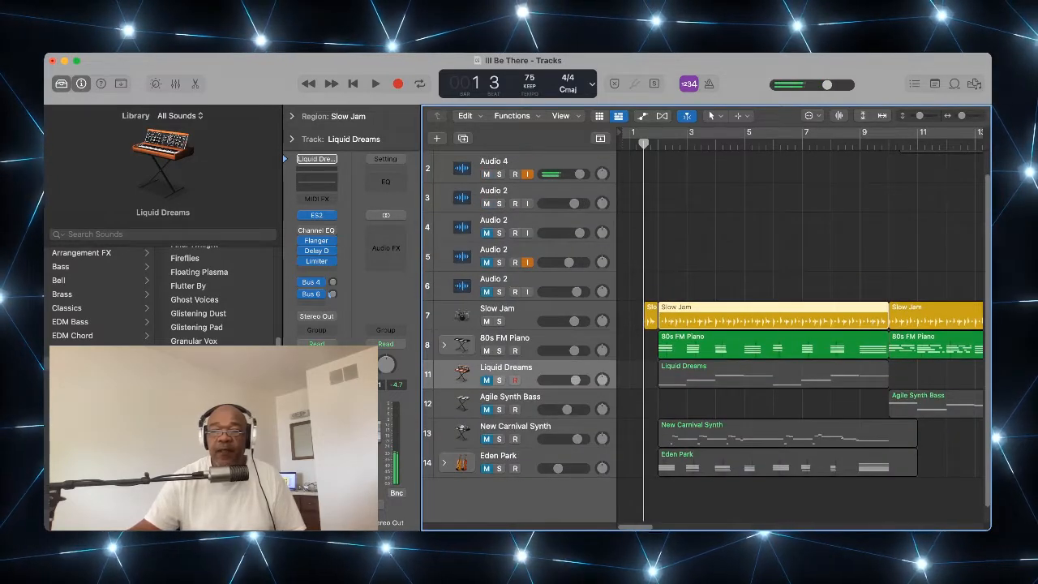
key(e)
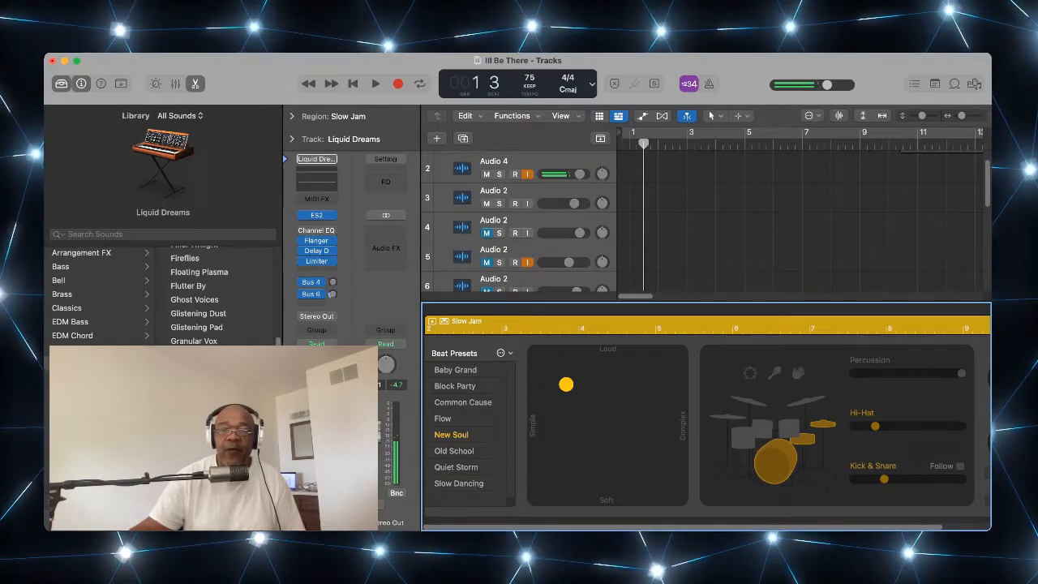
click(803, 223)
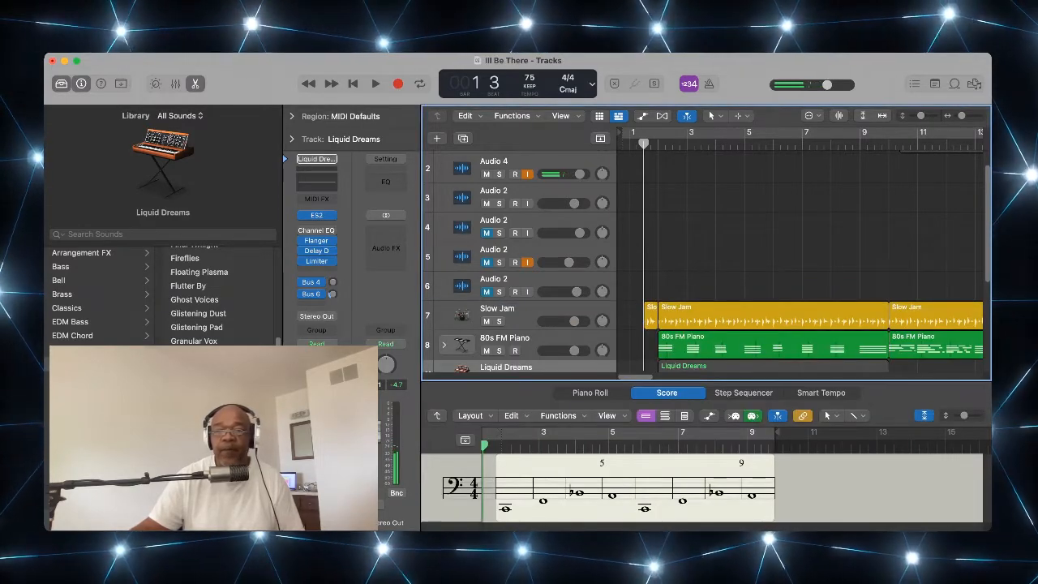
Step: Play the Slow Jam drums and 80s FM Piano together from the start and stop in bar 10
scroll(706, 259, down, 3)
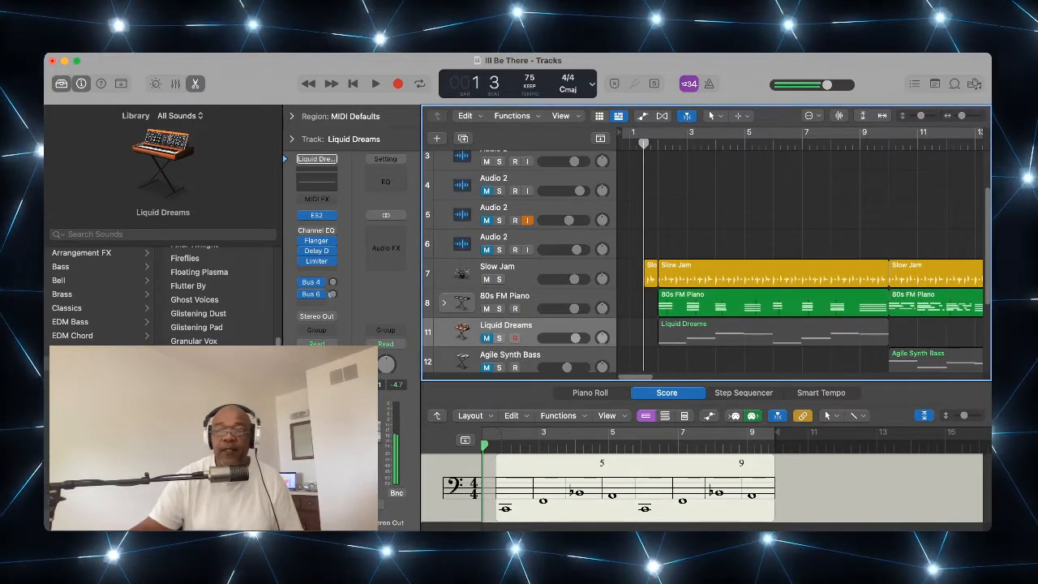
scroll(706, 259, down, 5)
scroll(706, 260, up, 8)
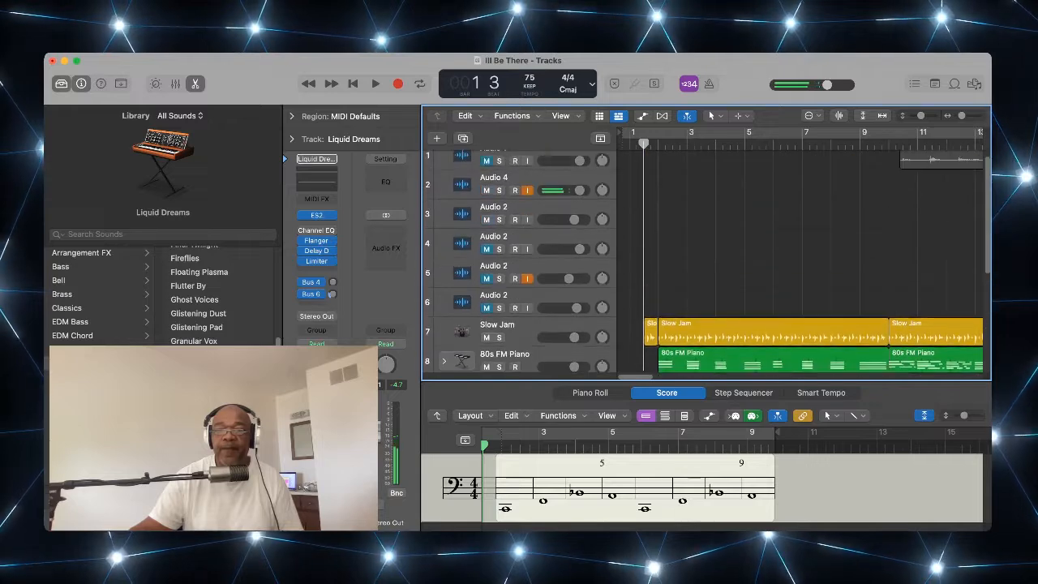
scroll(706, 260, down, 4)
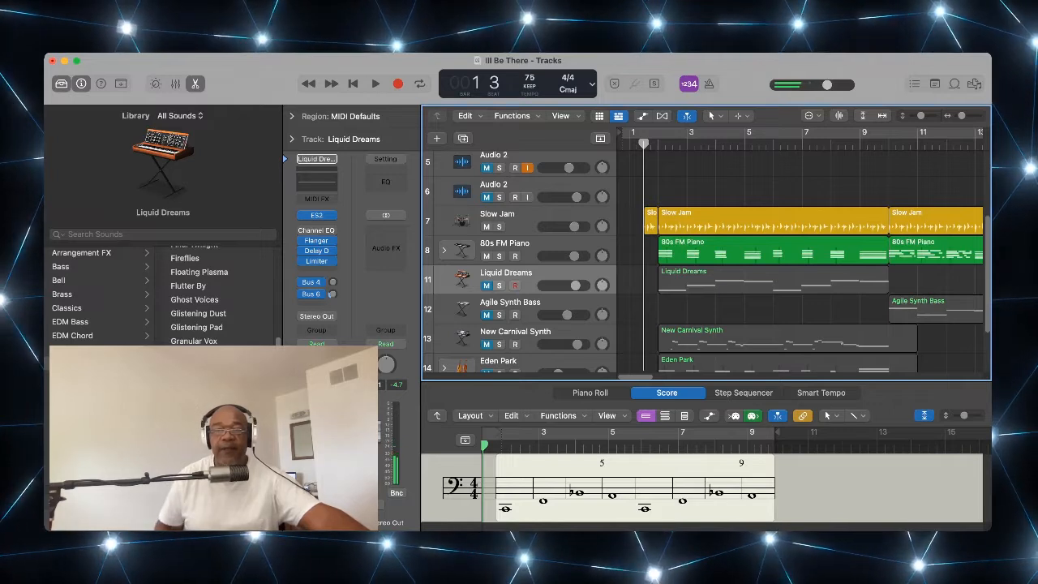
key(space)
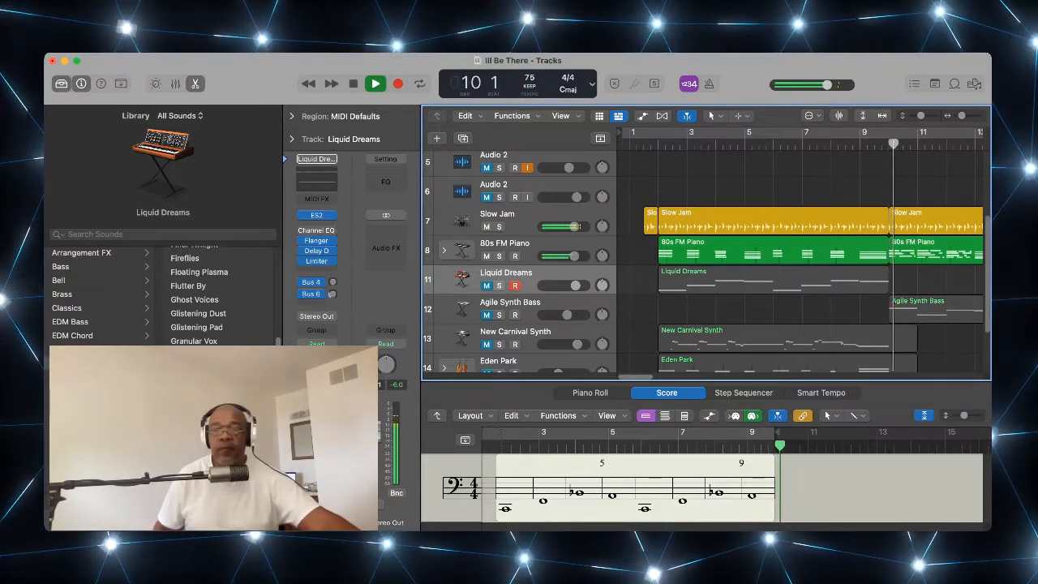
key(space)
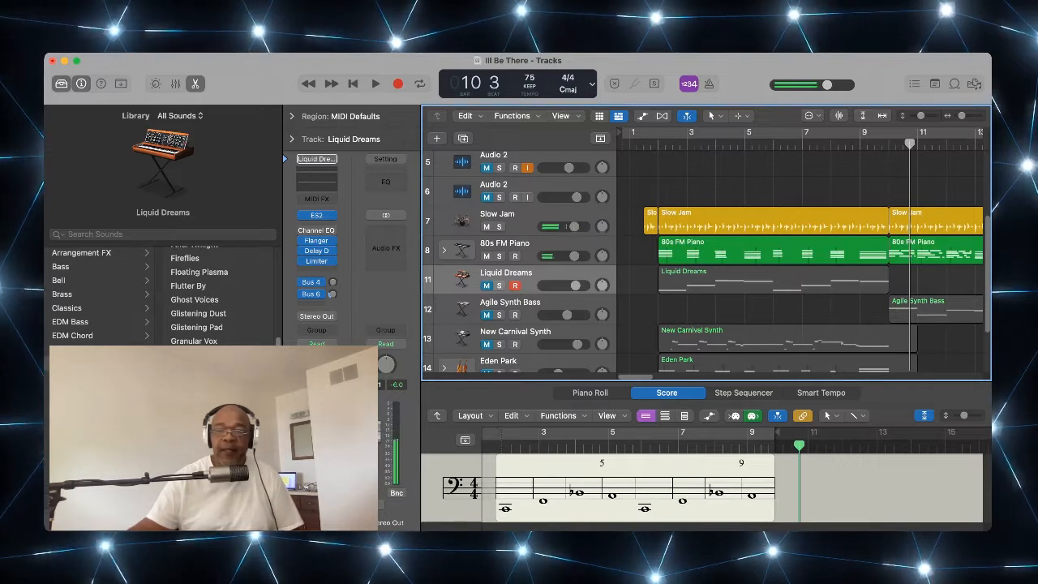
Step: Select the 80s FM Piano track to examine the chords of its regions in the score
scroll(800, 259, right, 2)
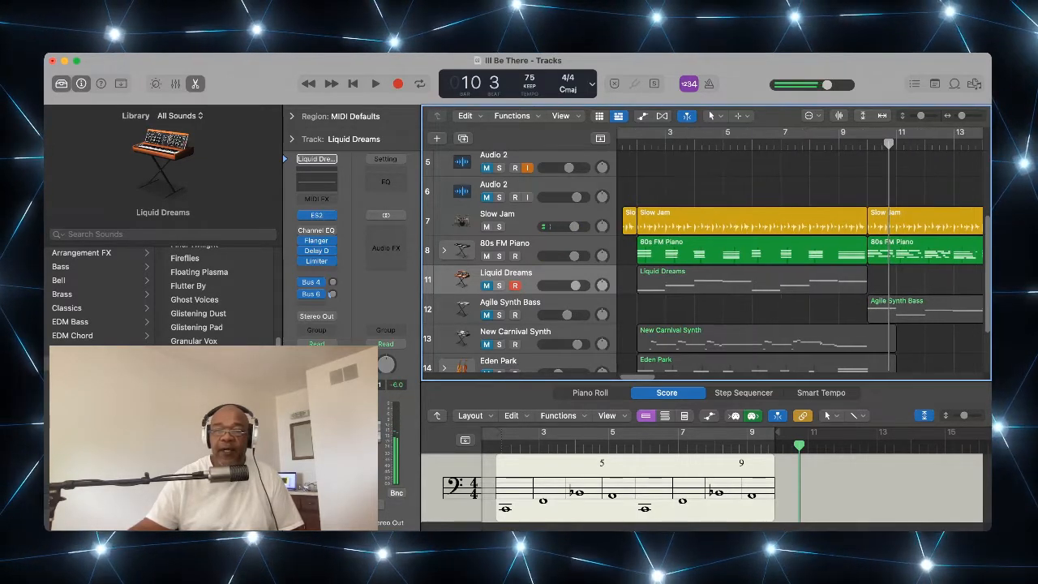
scroll(799, 260, left, 1)
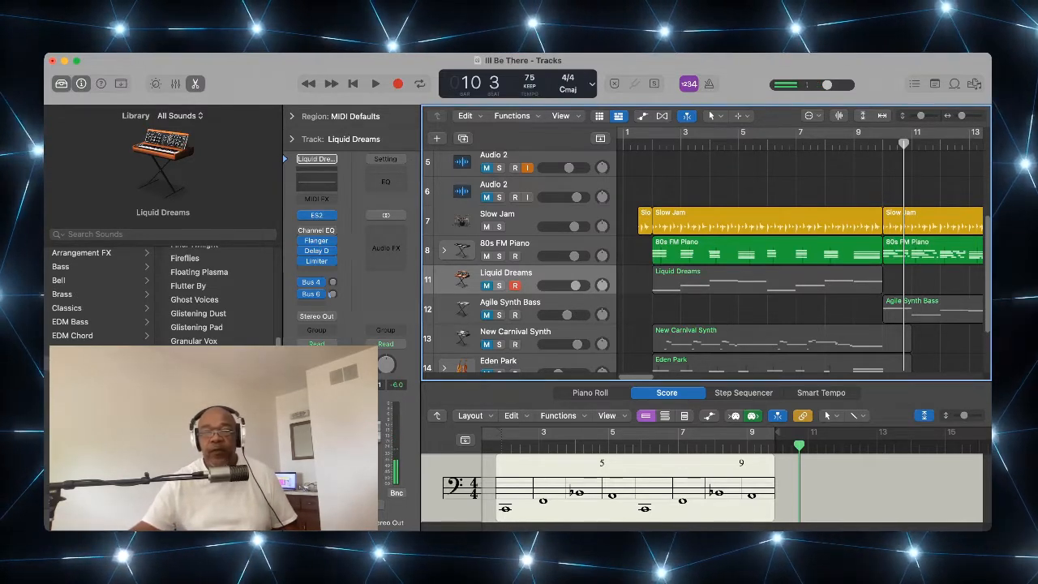
scroll(706, 260, down, 1)
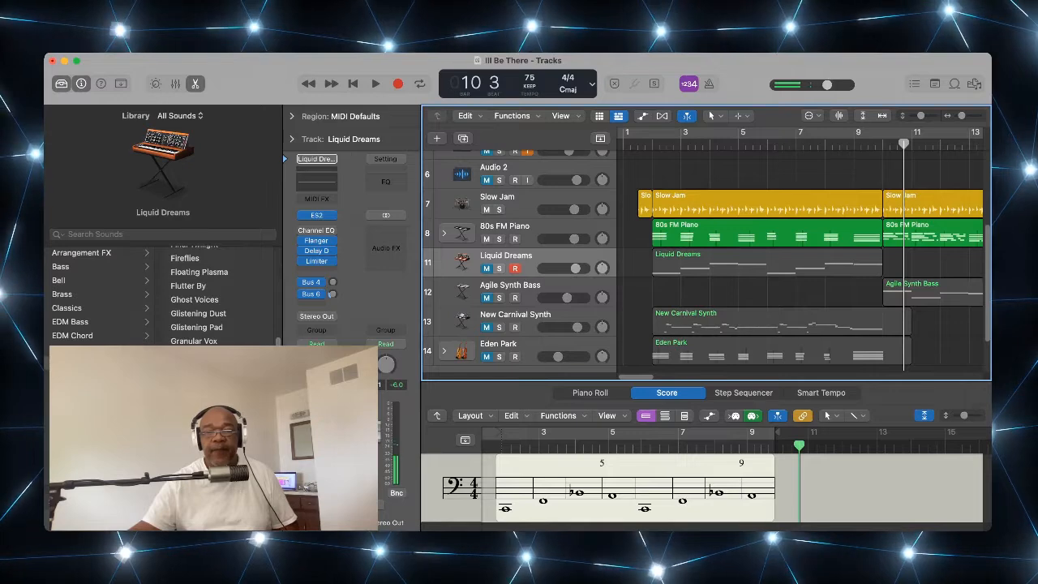
click(519, 227)
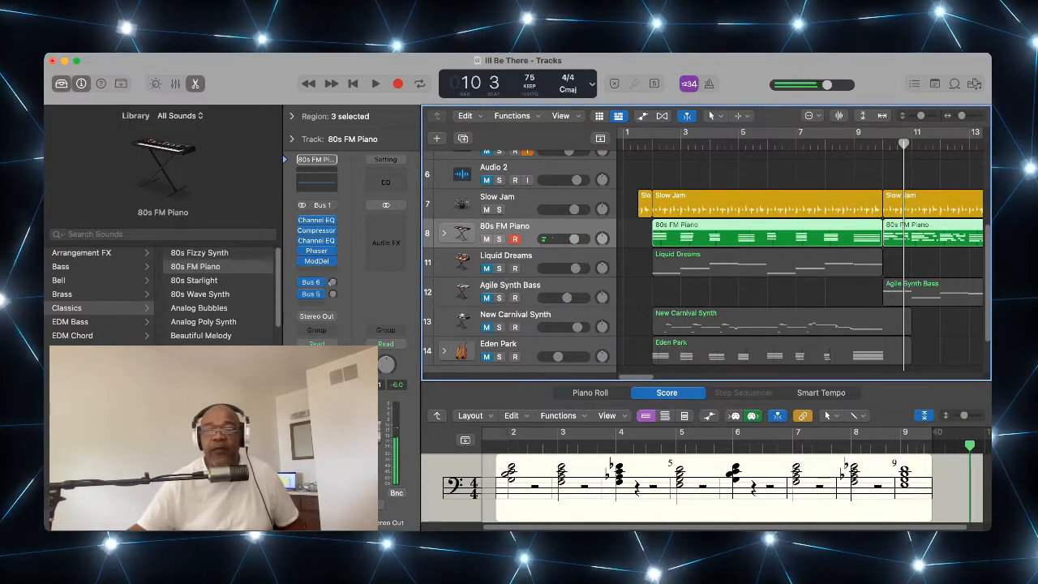
Step: Play the Agile Synth Bass part with the Slow Jam drums from bar 9 and stop in bar 25
scroll(702, 262, up, 1)
scroll(702, 262, down, 4)
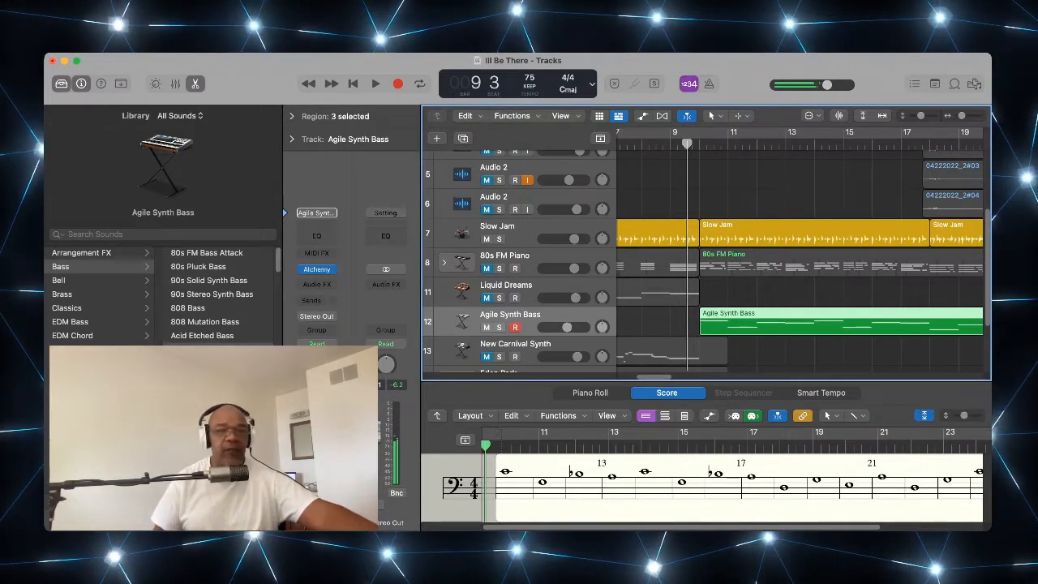
key(space)
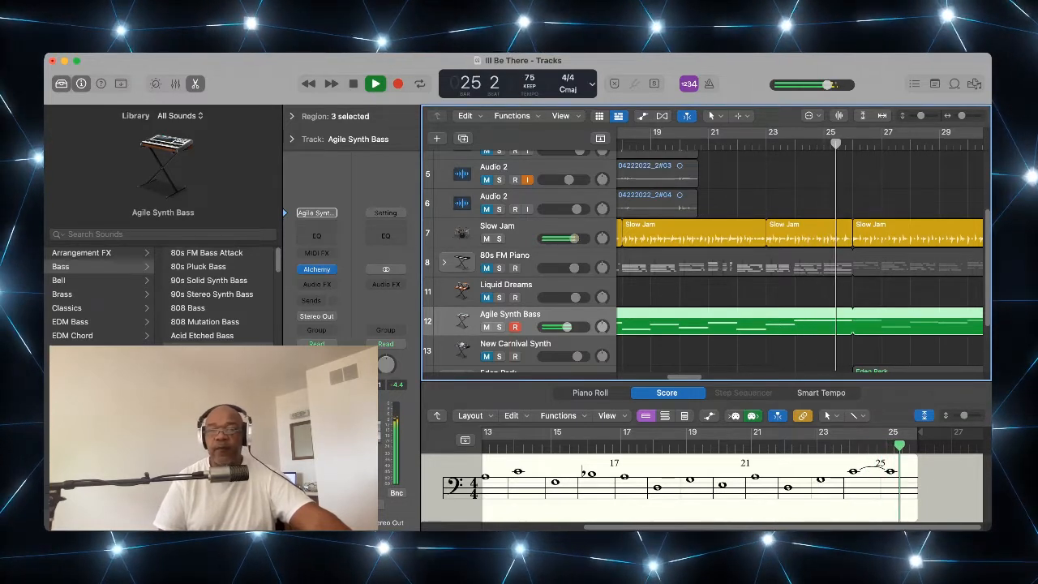
key(space)
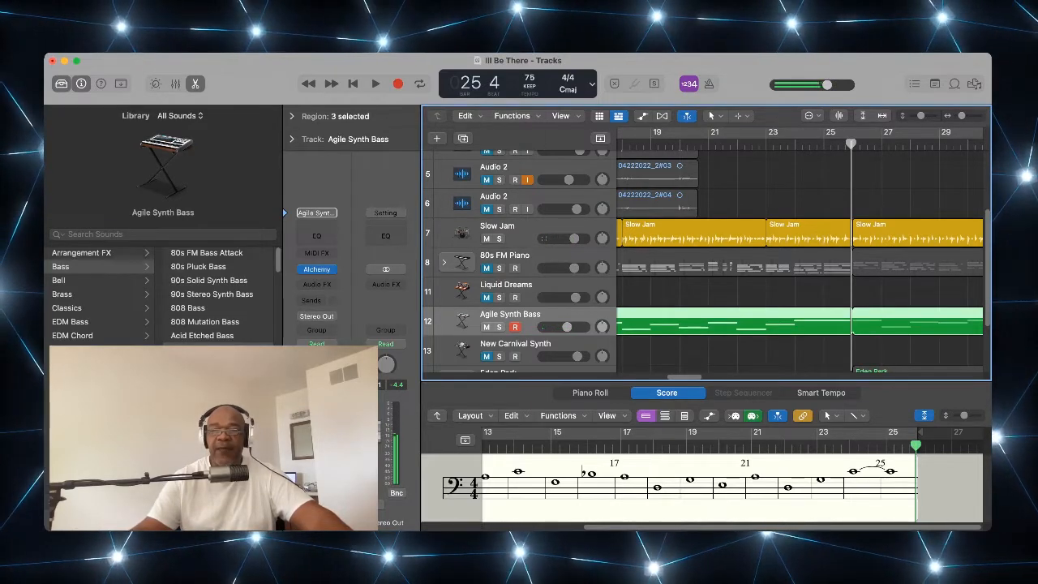
Step: Unmute the 80s FM Piano and play it with the Slow Jam drums and Agile Synth Bass from bar 9, stopping at bar 26
scroll(800, 252, left, 10)
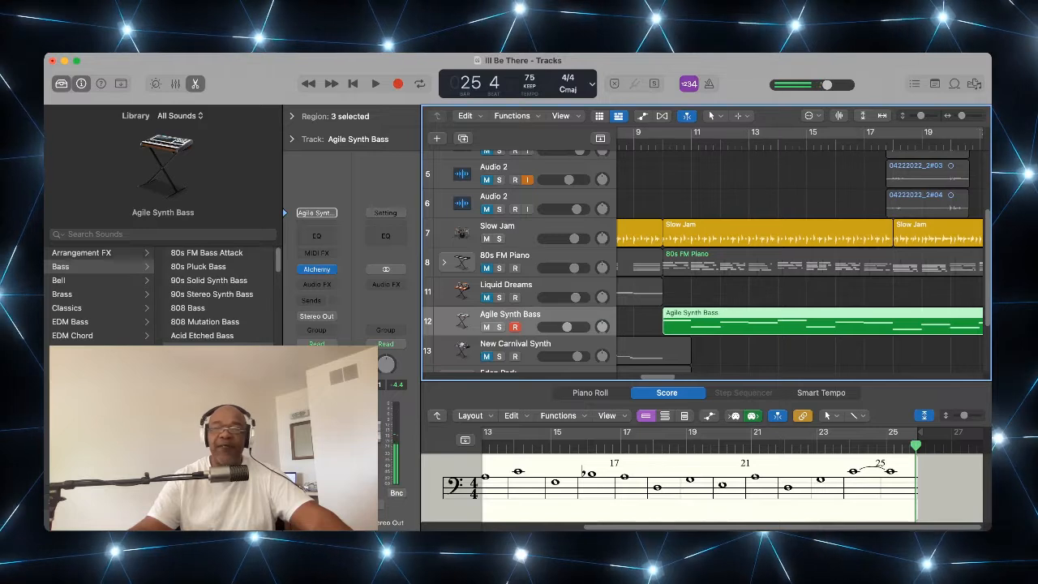
click(663, 144)
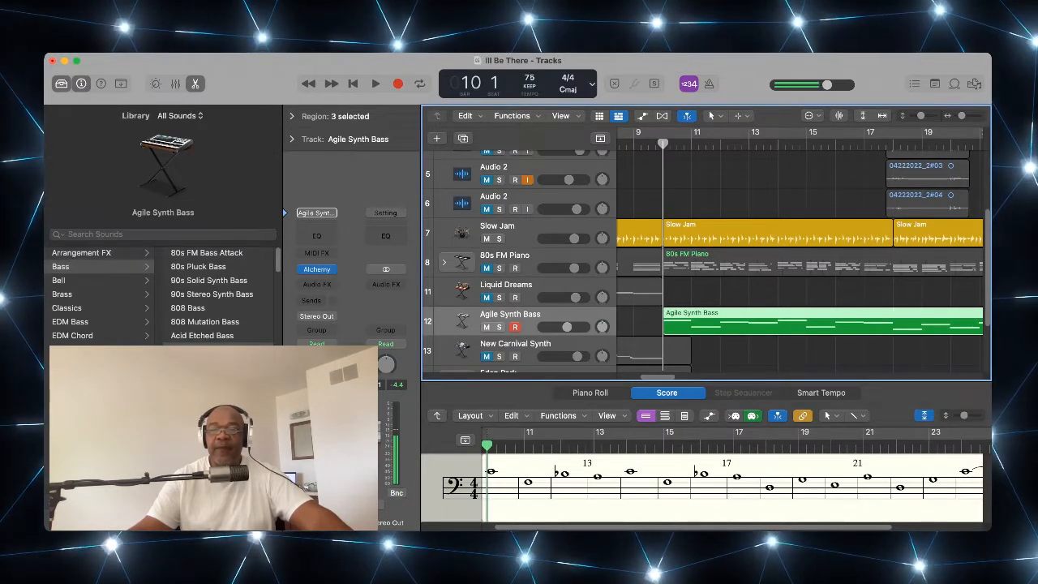
click(487, 268)
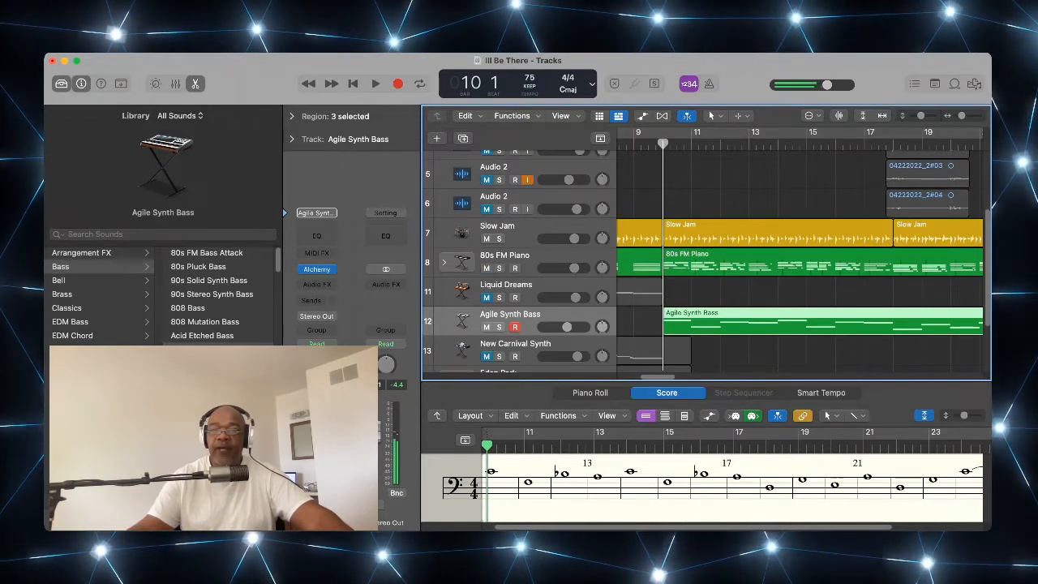
click(652, 143)
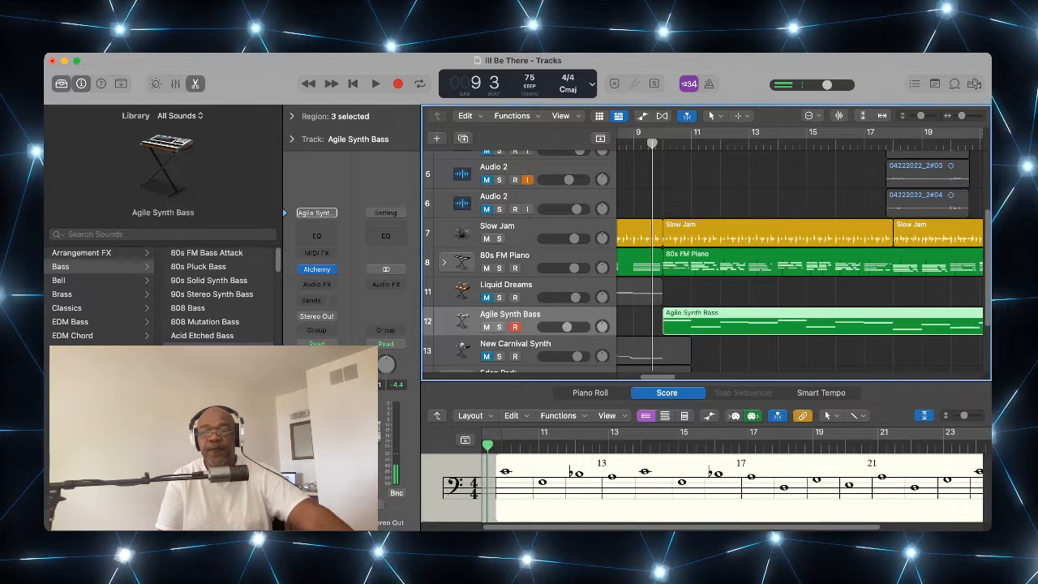
key(space)
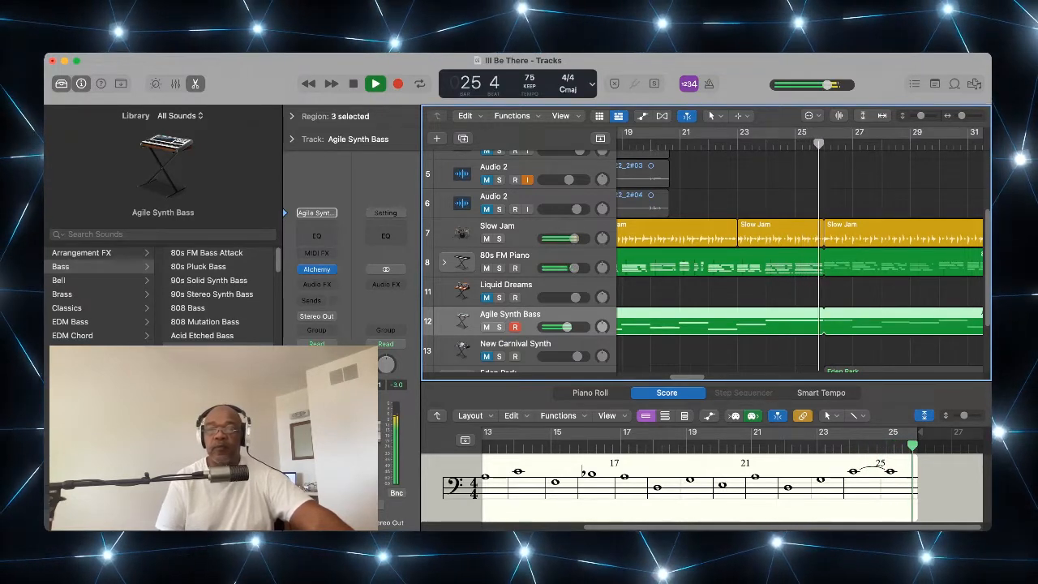
key(space)
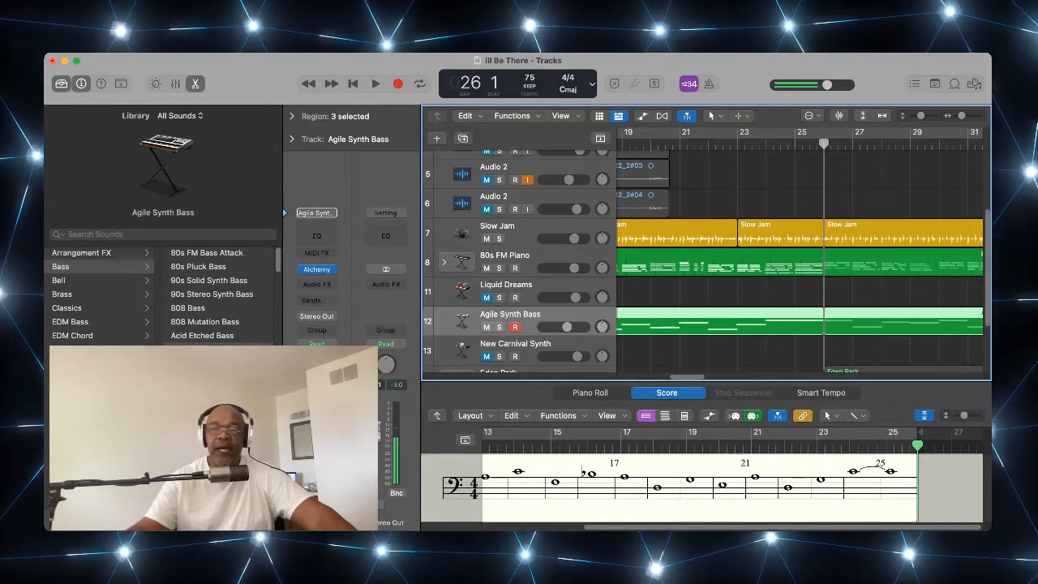
Step: Select the Liquid Dreams region near the song's start and unmute the 80s FM Piano and Slow Jam tracks
scroll(800, 259, left, 9)
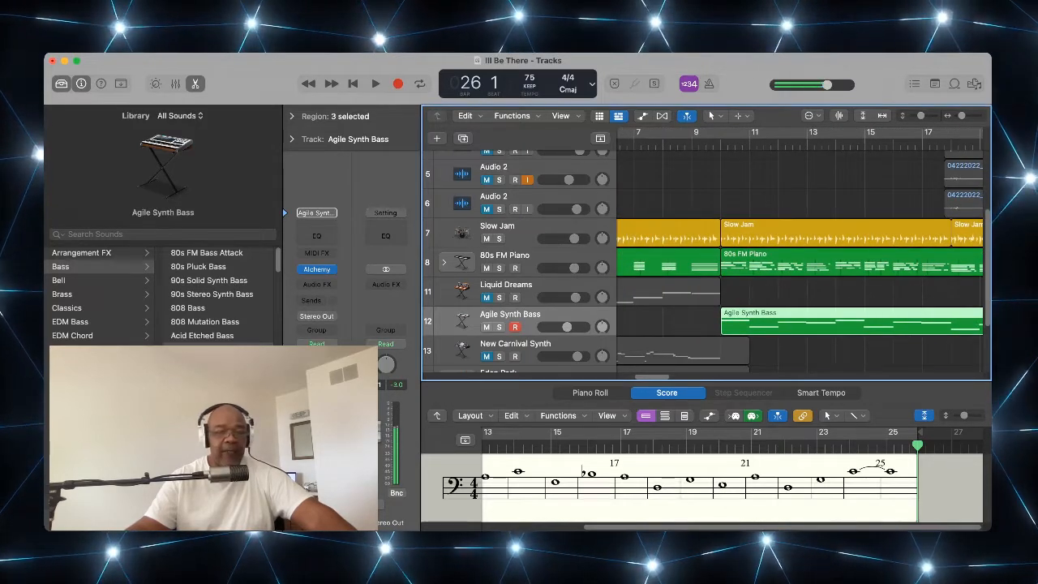
scroll(799, 252, left, 1)
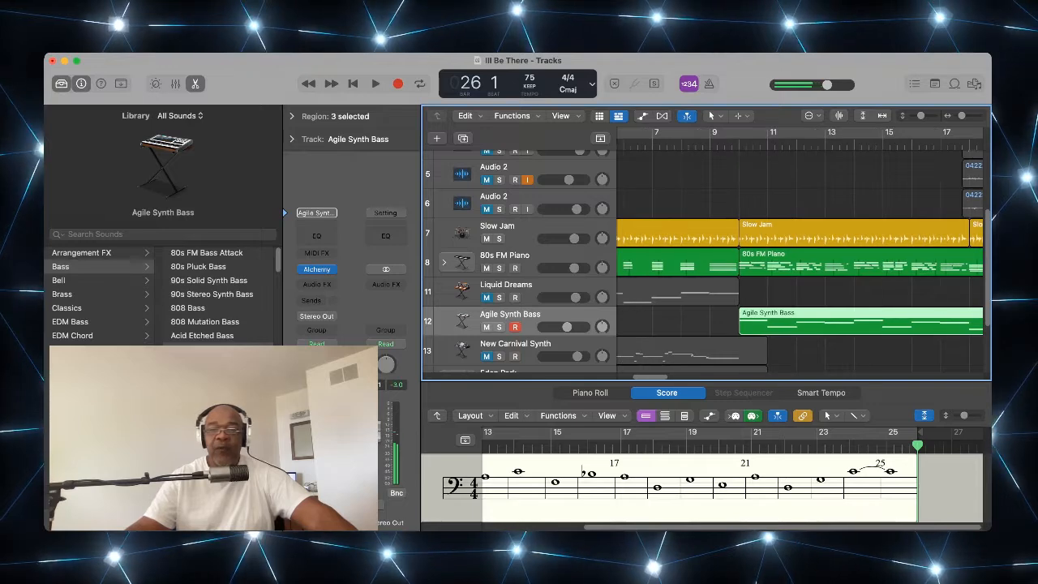
scroll(800, 252, left, 8)
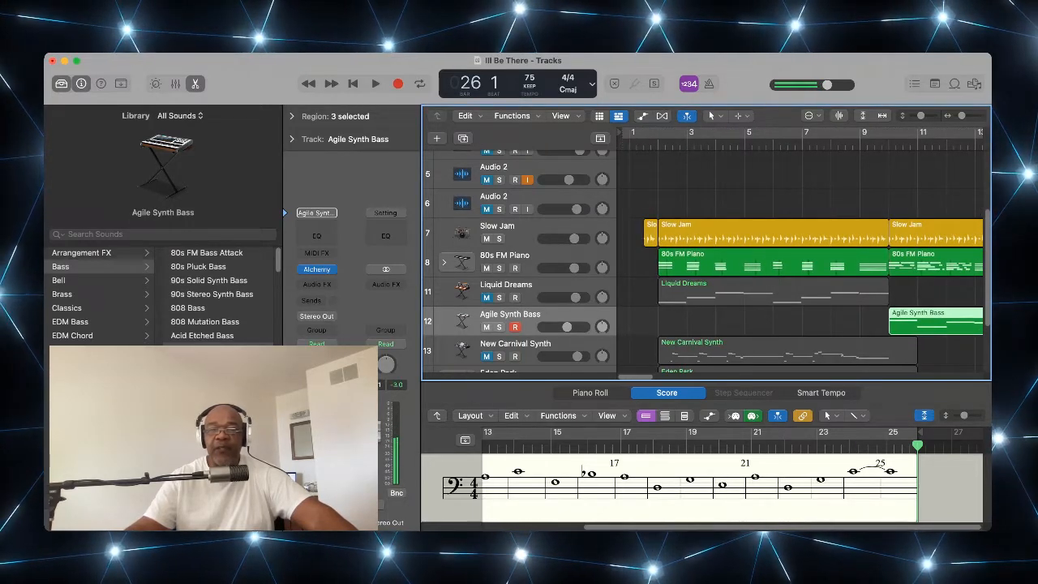
scroll(800, 251, down, 2)
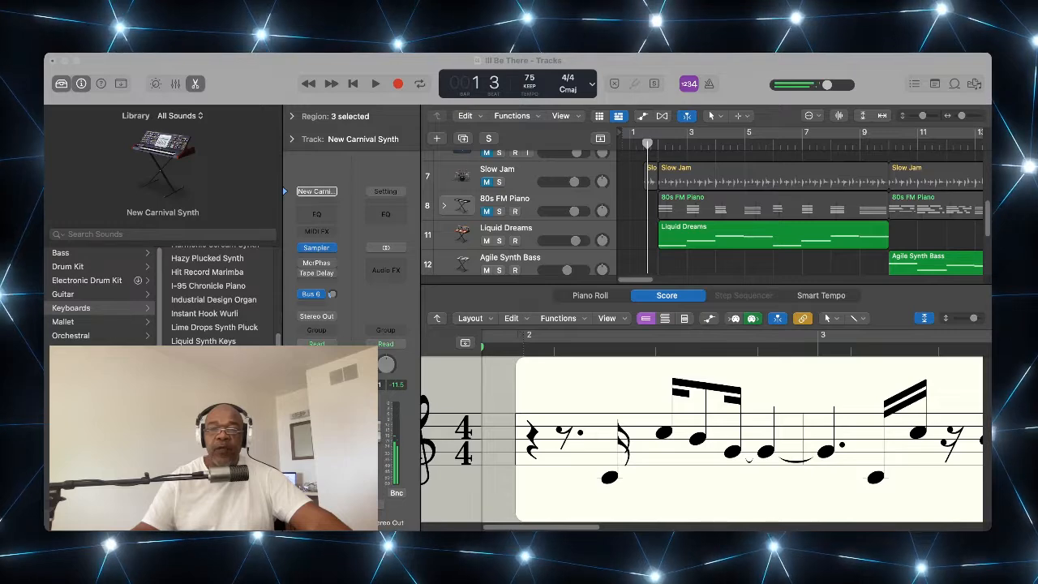
click(730, 235)
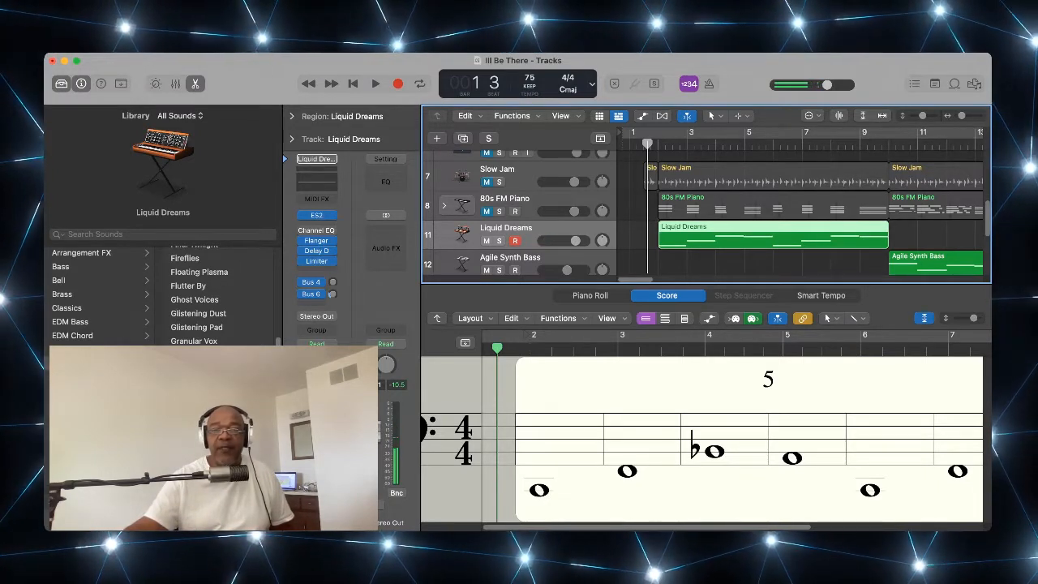
click(487, 212)
click(486, 183)
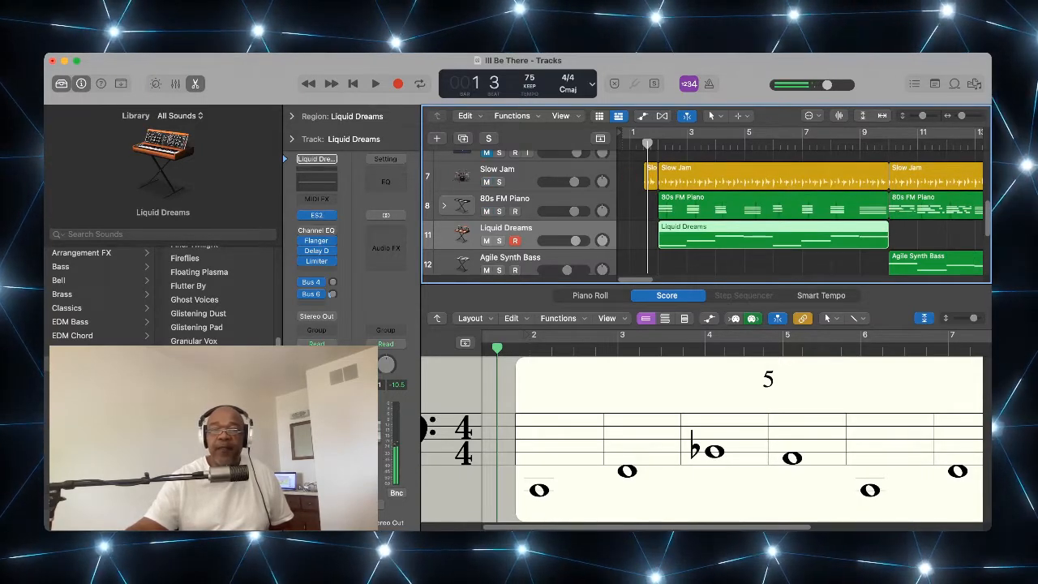
Step: Play the Liquid Dreams part with the Slow Jam drums and 80s FM Piano from the start and stop in bar 9
scroll(705, 211, down, 3)
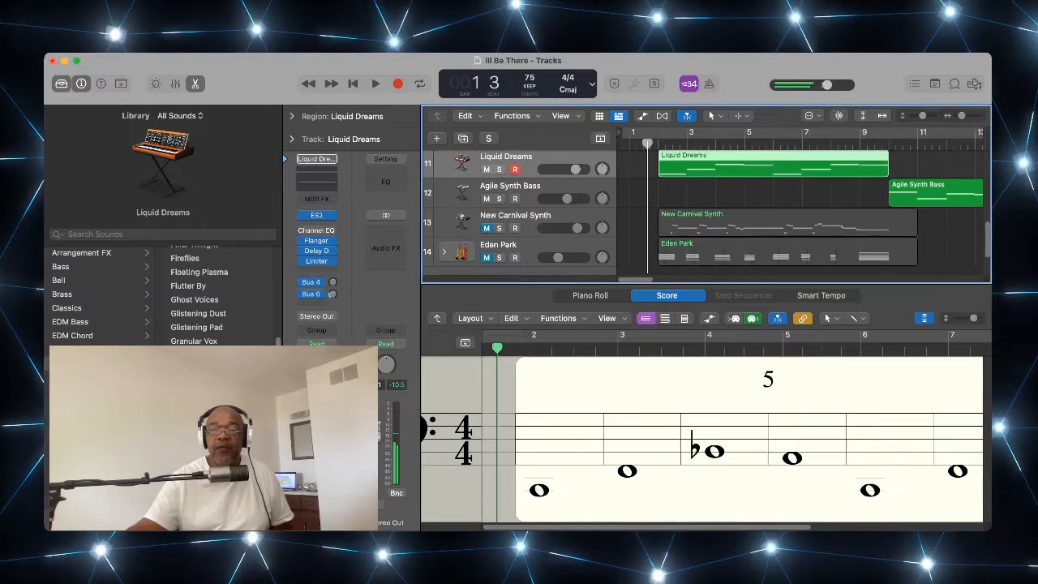
scroll(705, 211, up, 3)
scroll(706, 211, up, 5)
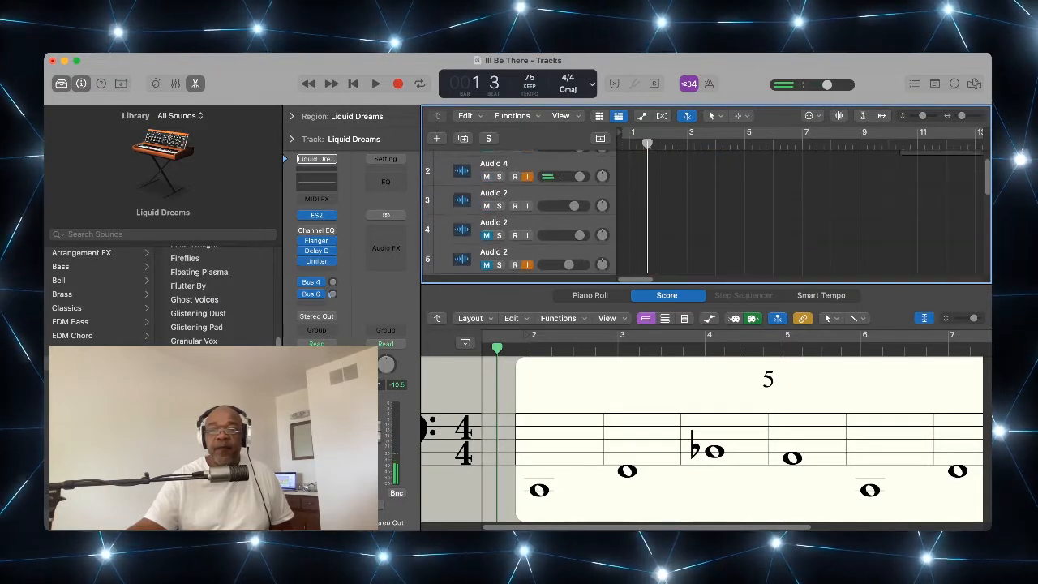
scroll(705, 211, down, 7)
scroll(706, 211, up, 1)
scroll(706, 211, up, 1)
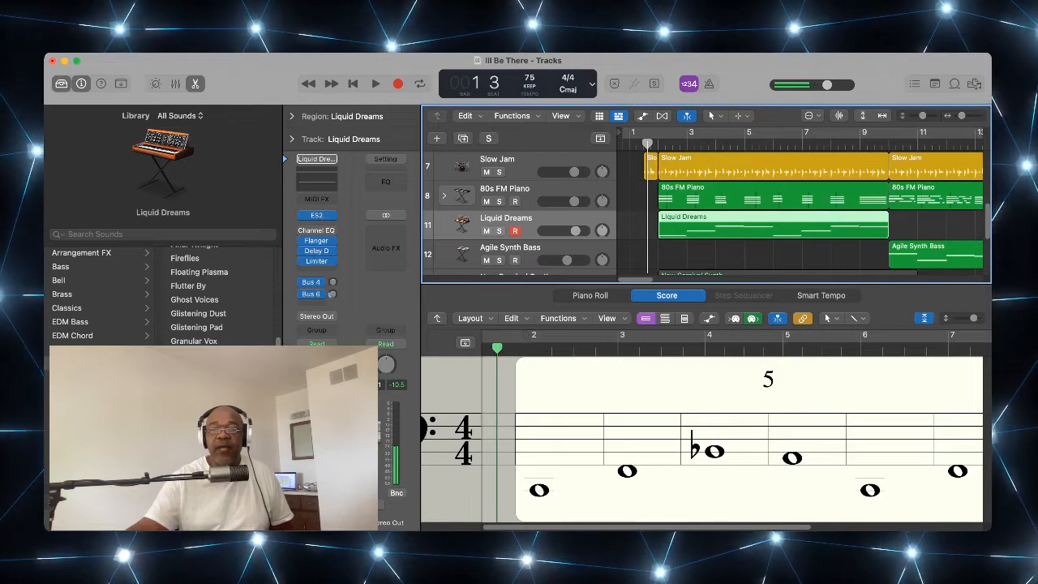
key(Return)
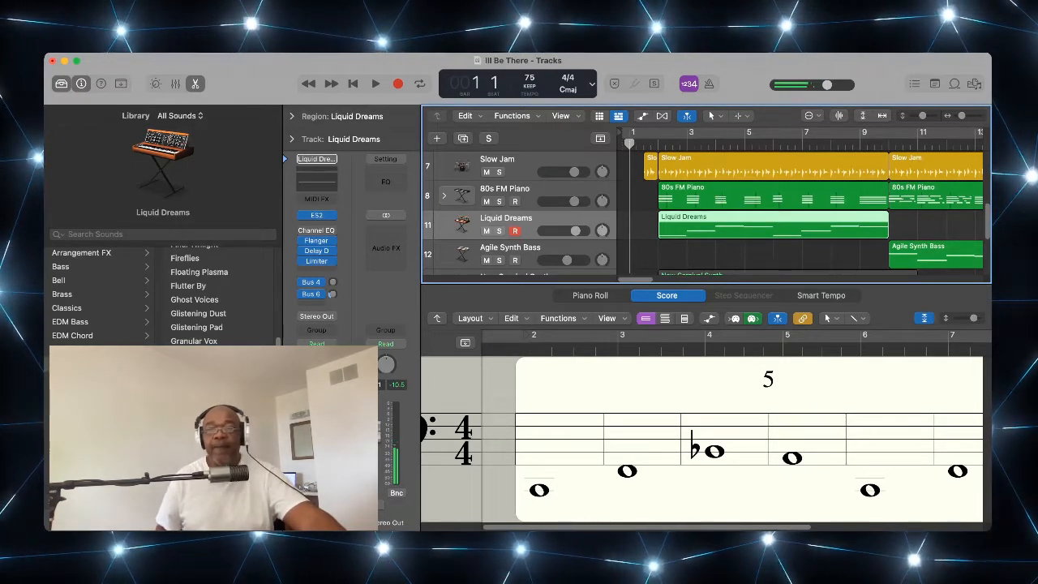
key(space)
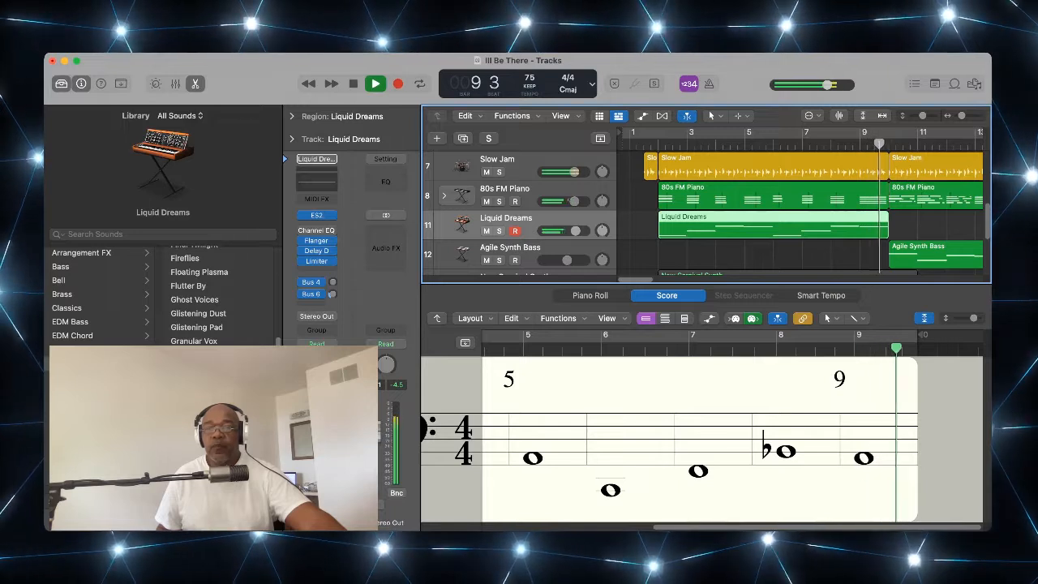
key(space)
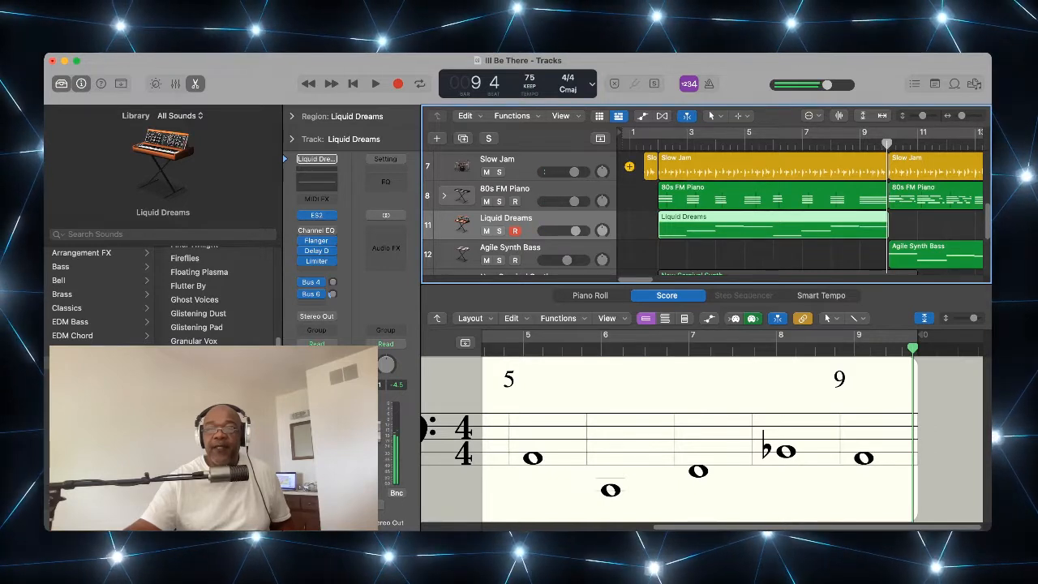
Step: Set the playhead to bar 1 beat 2 and unmute the New Carnival Synth track
click(637, 144)
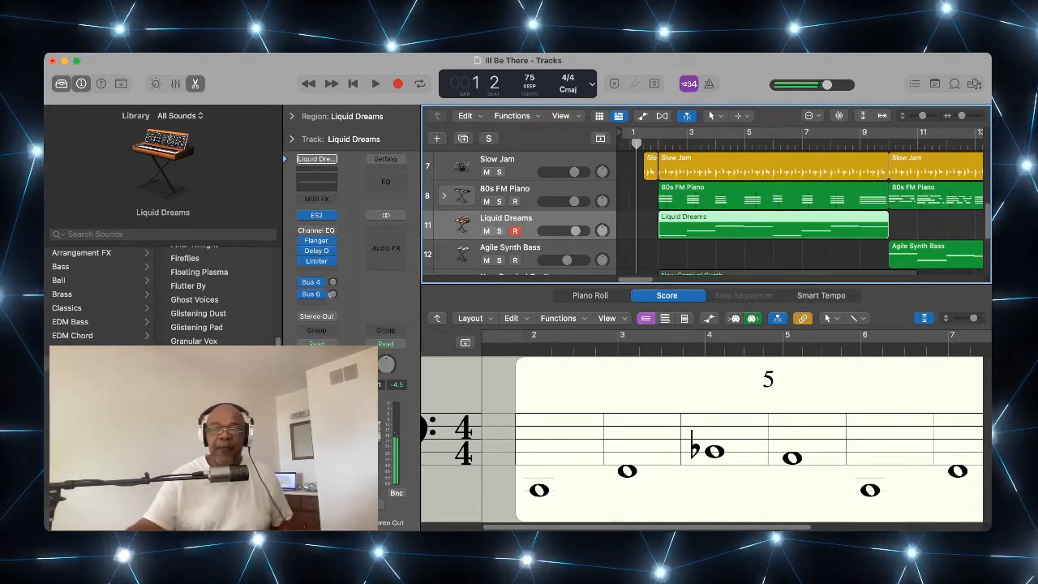
scroll(703, 212, down, 3)
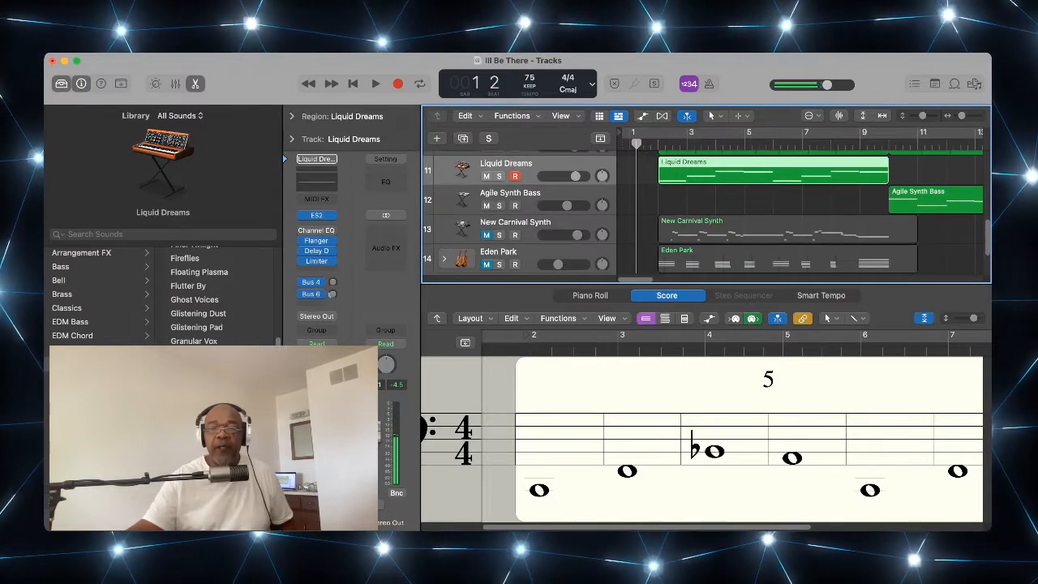
click(487, 236)
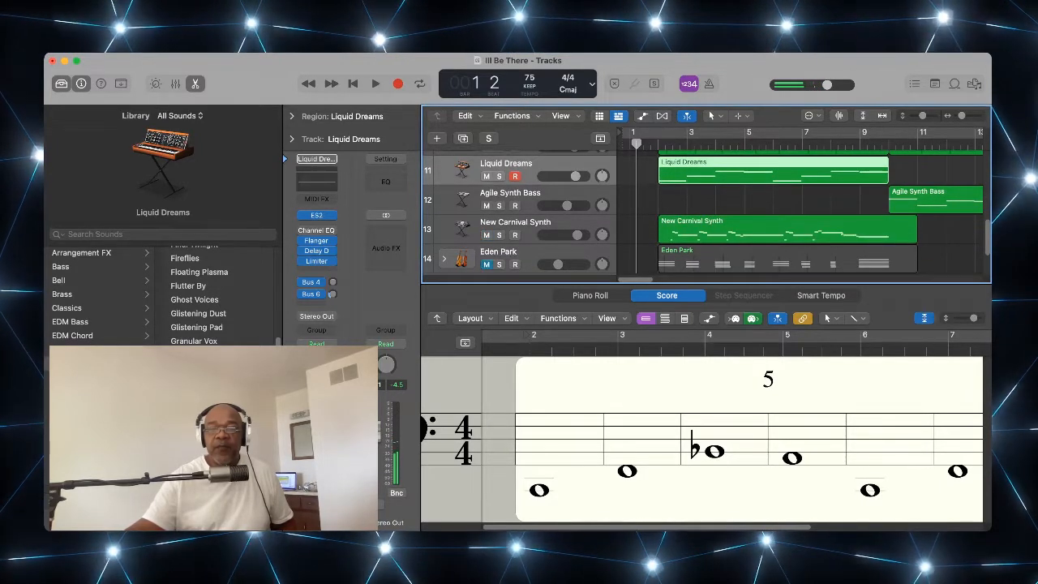
scroll(703, 213, up, 1)
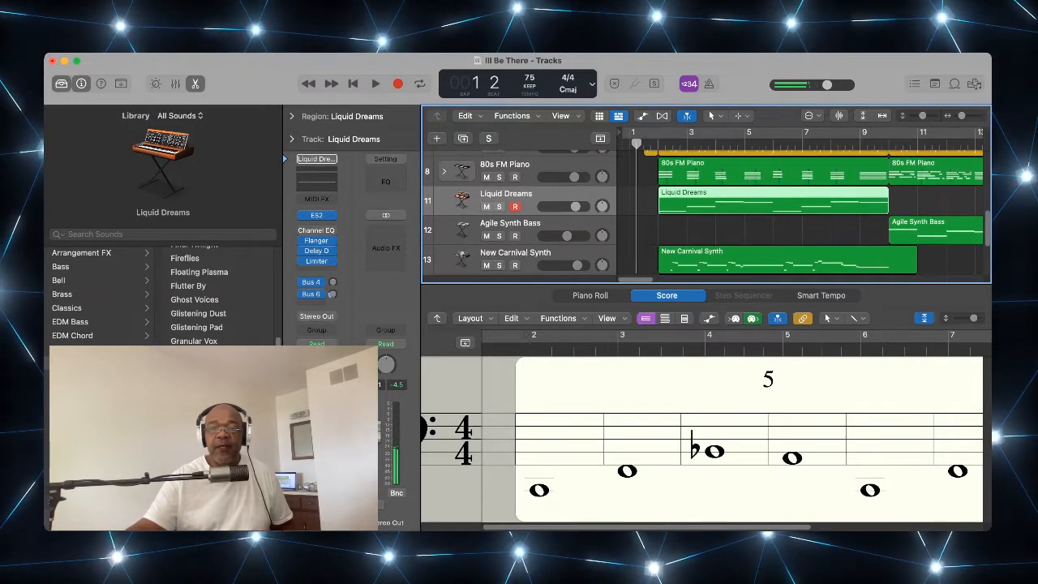
scroll(703, 212, down, 2)
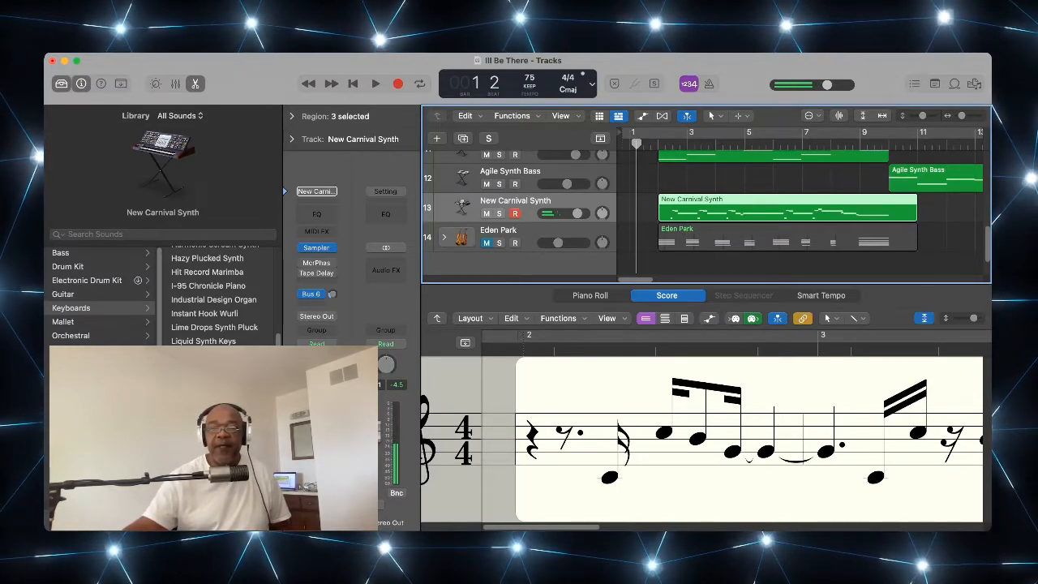
Step: Enlarge the tracks area above the score and play the New Carnival Synth with the other unmuted parts from bar 1, stopping in bar 9
scroll(706, 211, up, 8)
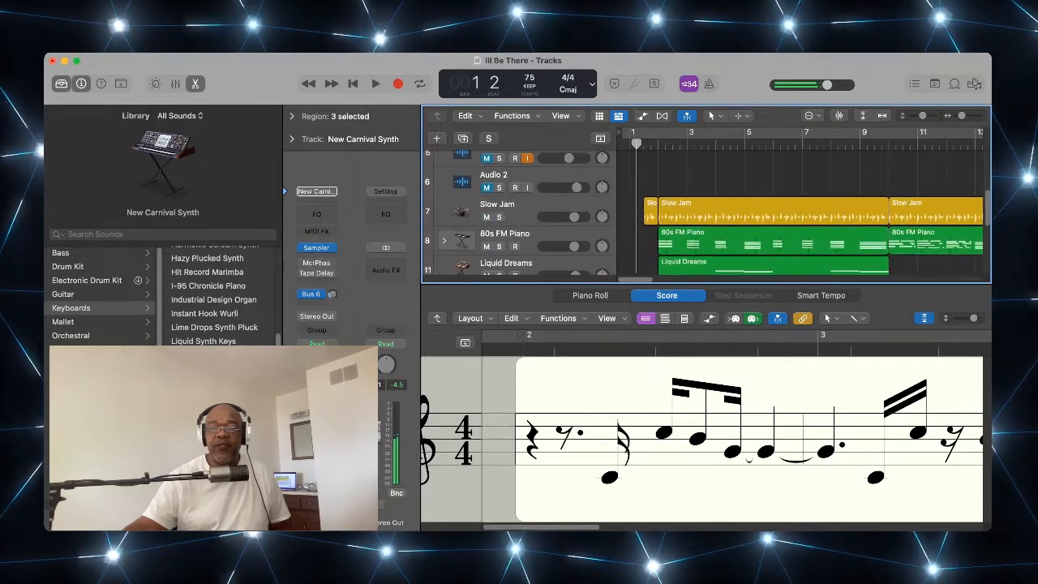
scroll(706, 211, down, 3)
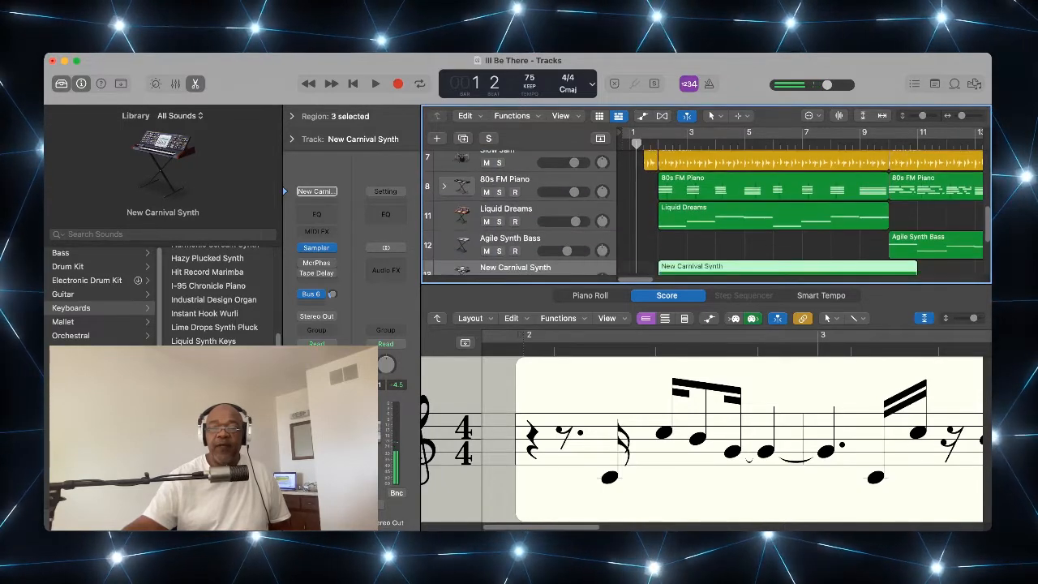
drag(706, 284, 706, 330)
scroll(706, 235, up, 3)
scroll(706, 235, down, 1)
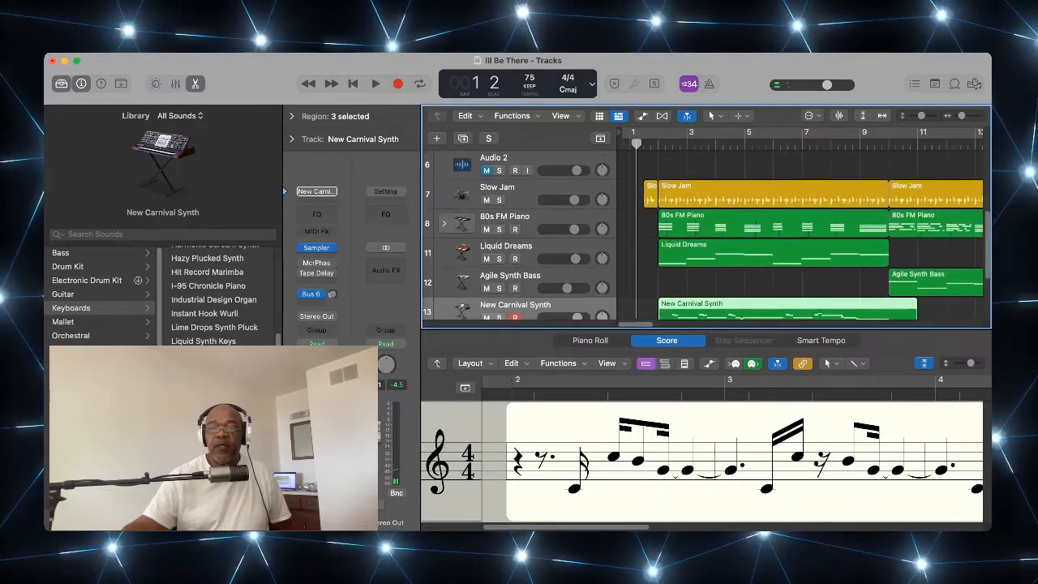
scroll(706, 235, down, 1)
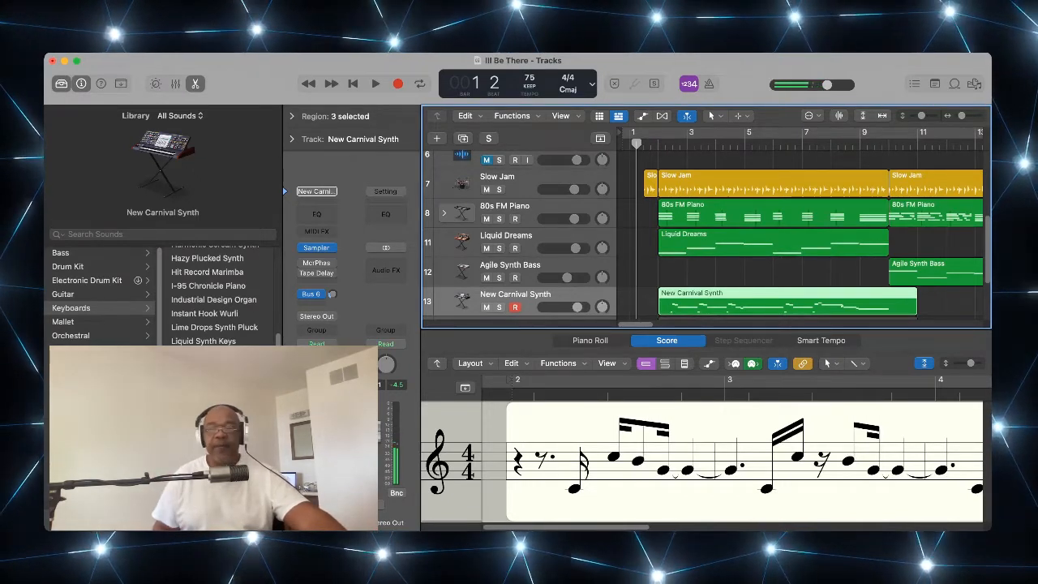
key(space)
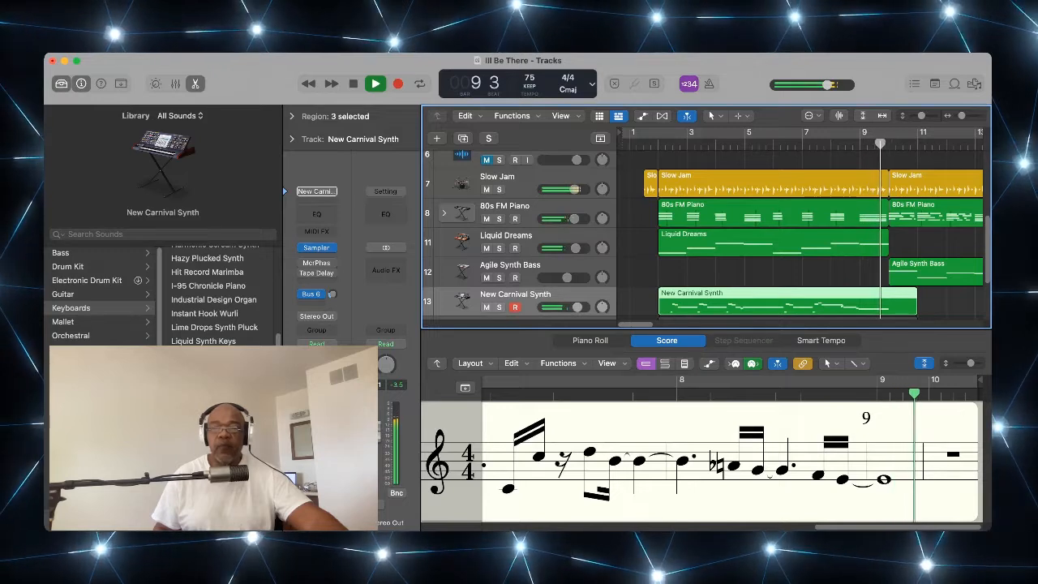
key(space)
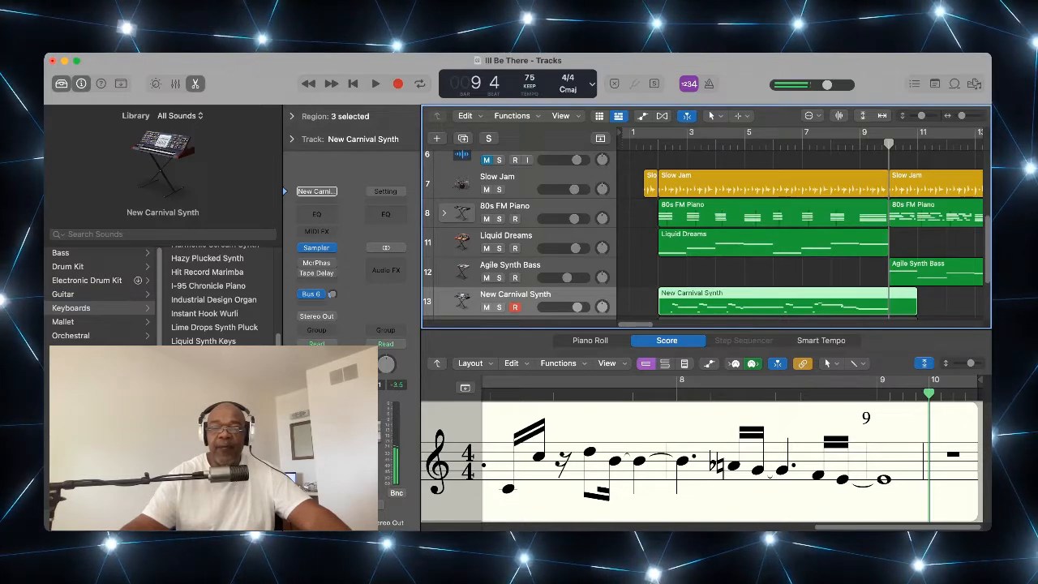
Step: Extend the tracks area to show Eden Park, then select and unmute that track with the playhead at bar 1 beat 3
drag(705, 330, 705, 361)
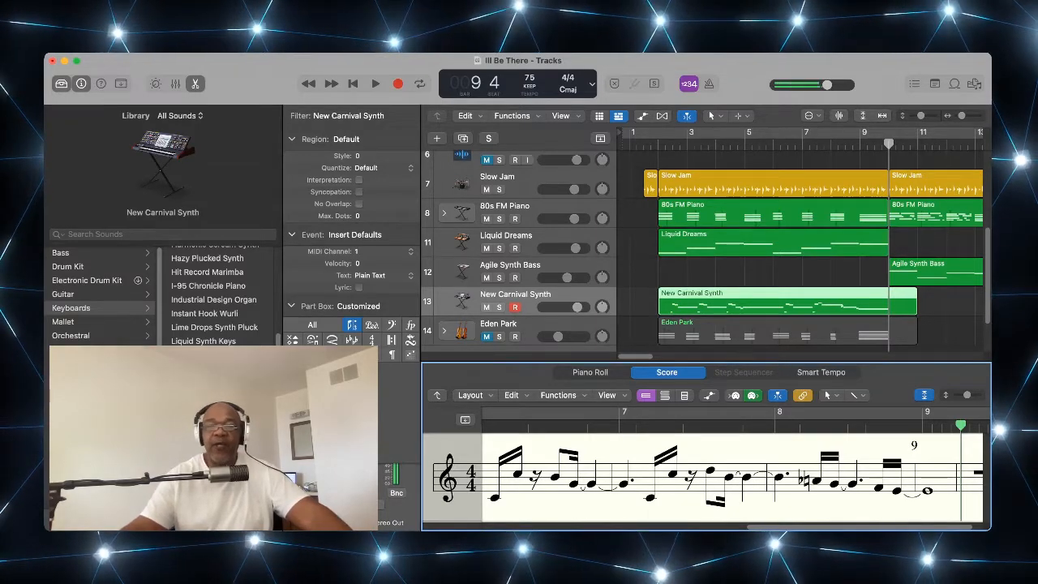
click(644, 144)
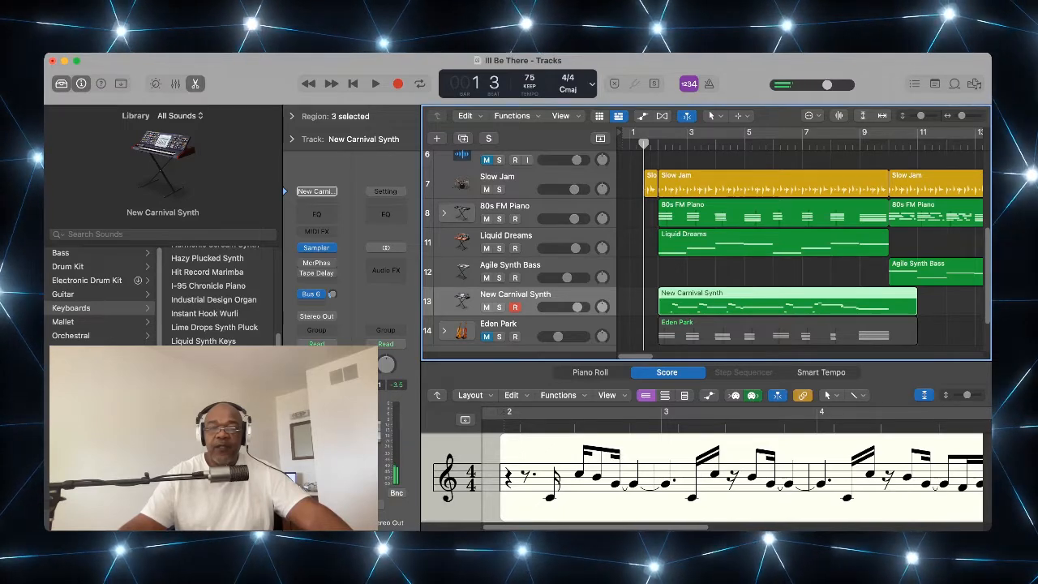
click(499, 324)
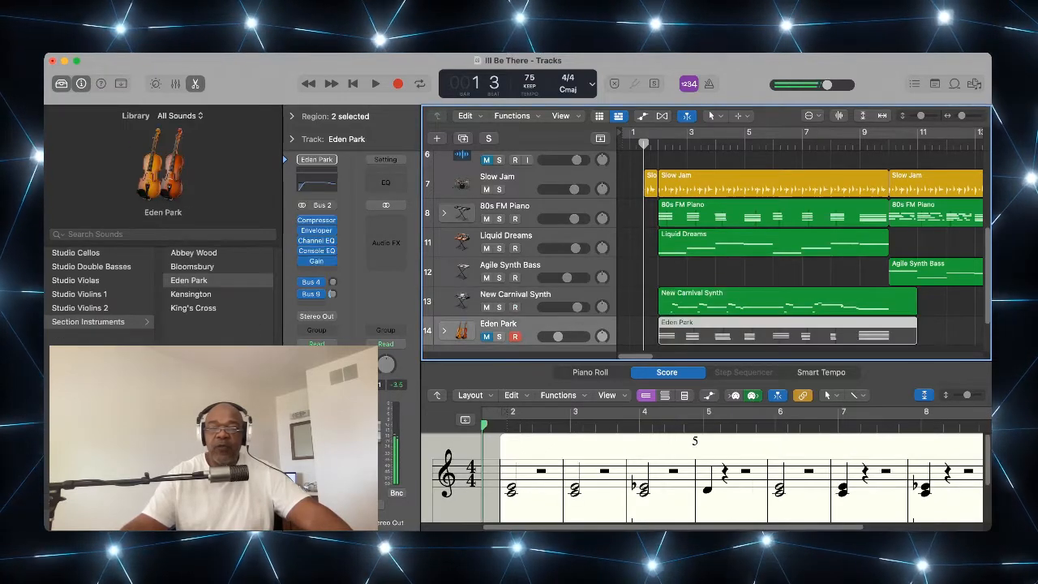
key(m)
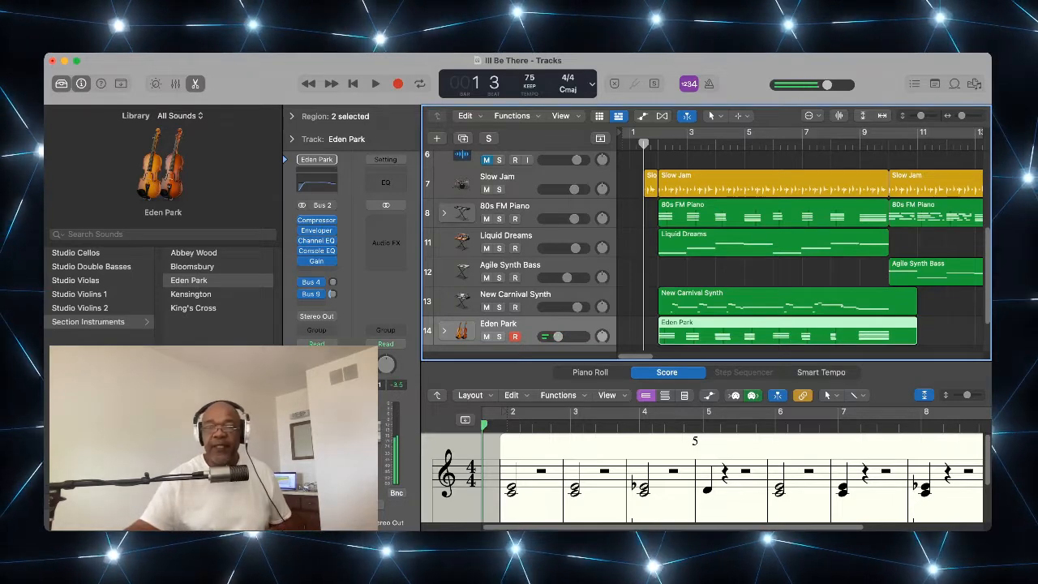
scroll(705, 243, down, 2)
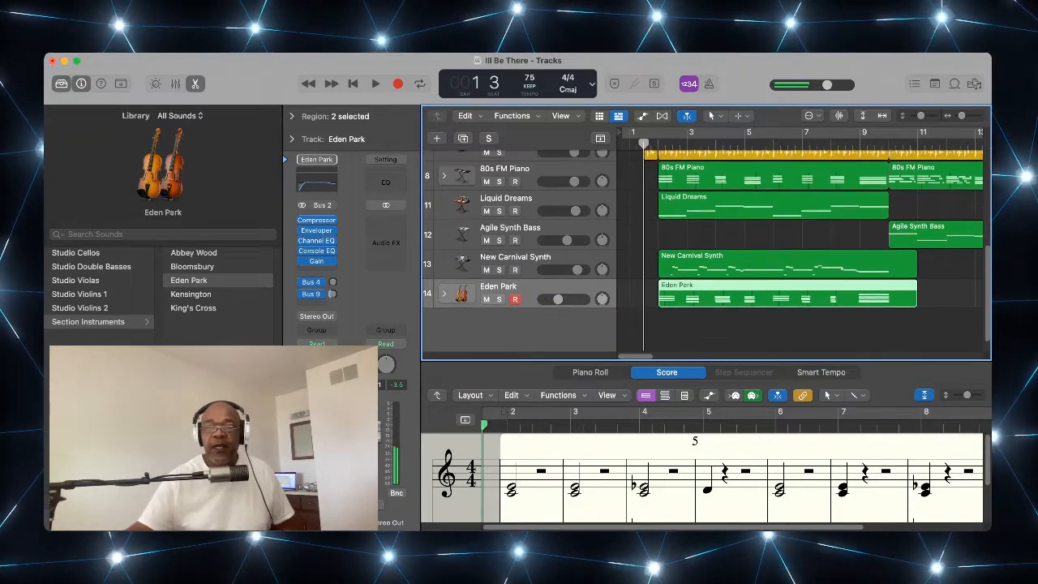
scroll(706, 243, up, 5)
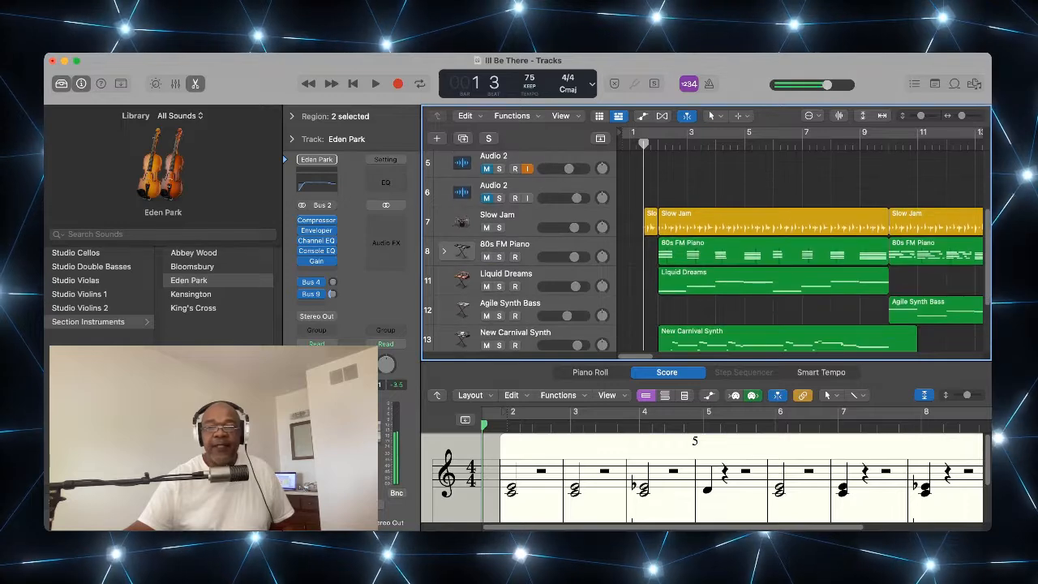
Step: Play the Eden Park strings with the other unmuted parts from bar 1 and stop in bar 10
scroll(705, 252, down, 3)
scroll(706, 243, up, 1)
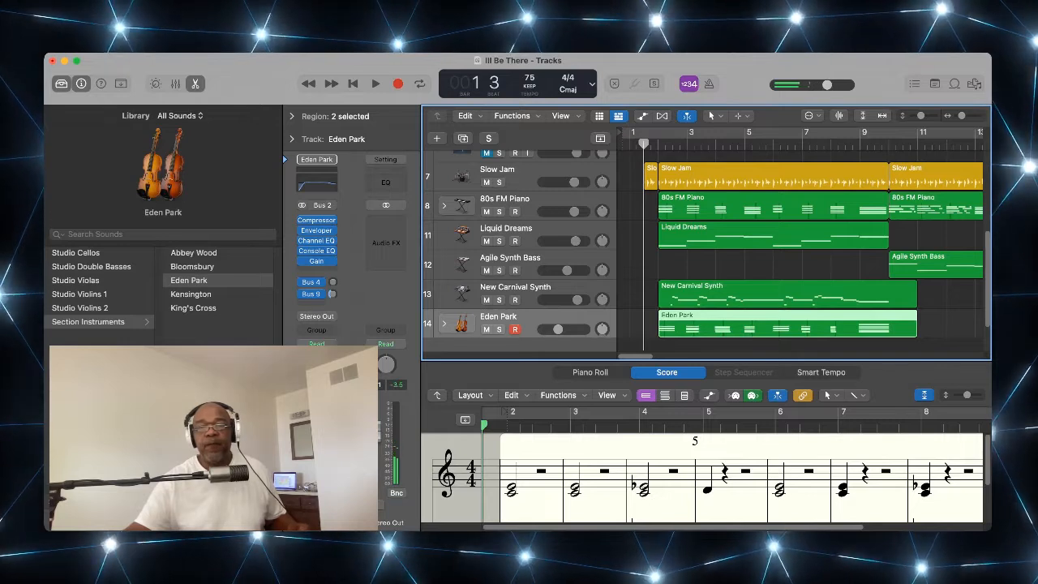
key(Return)
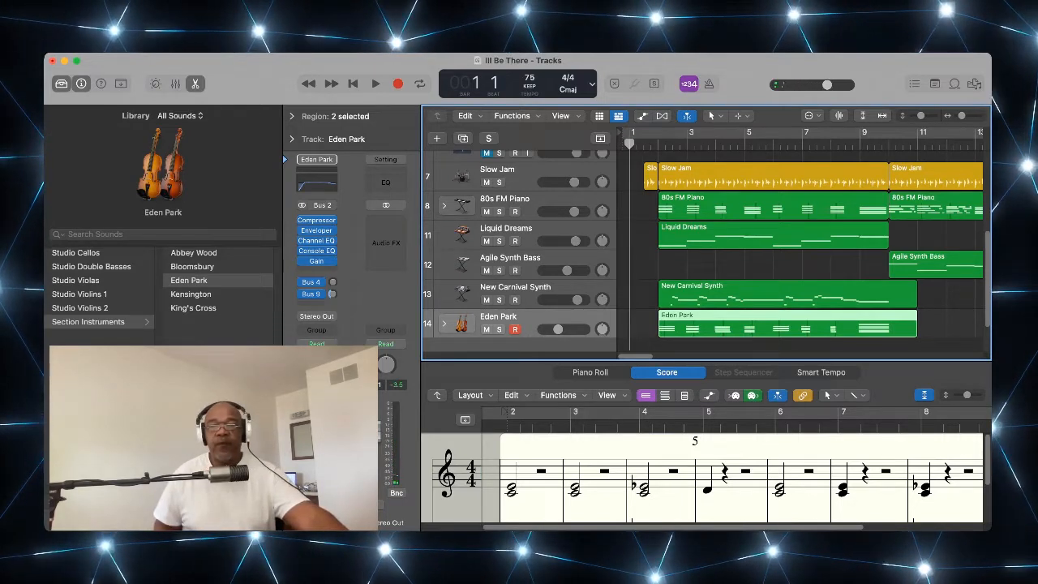
key(space)
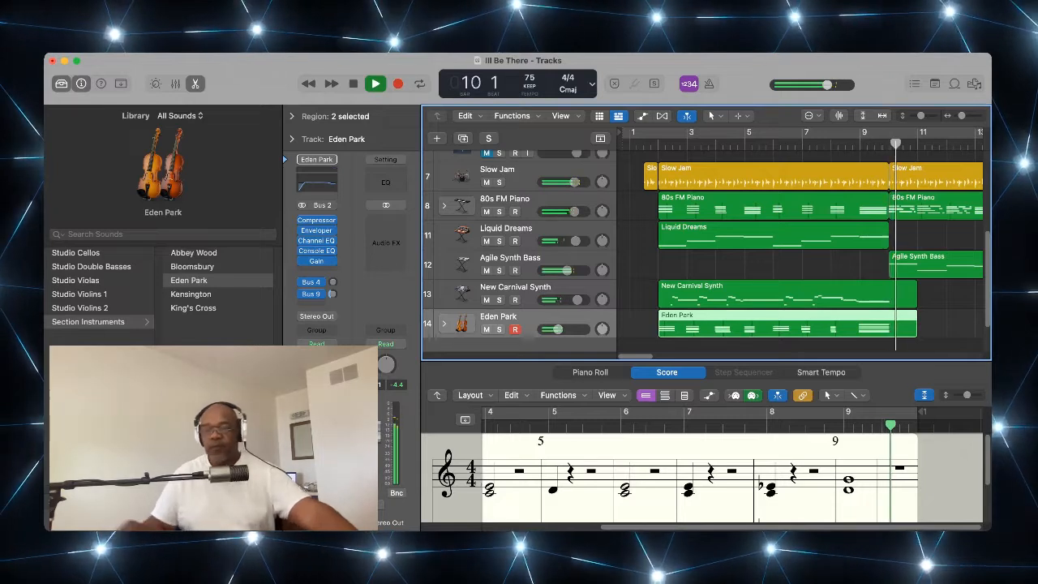
key(space)
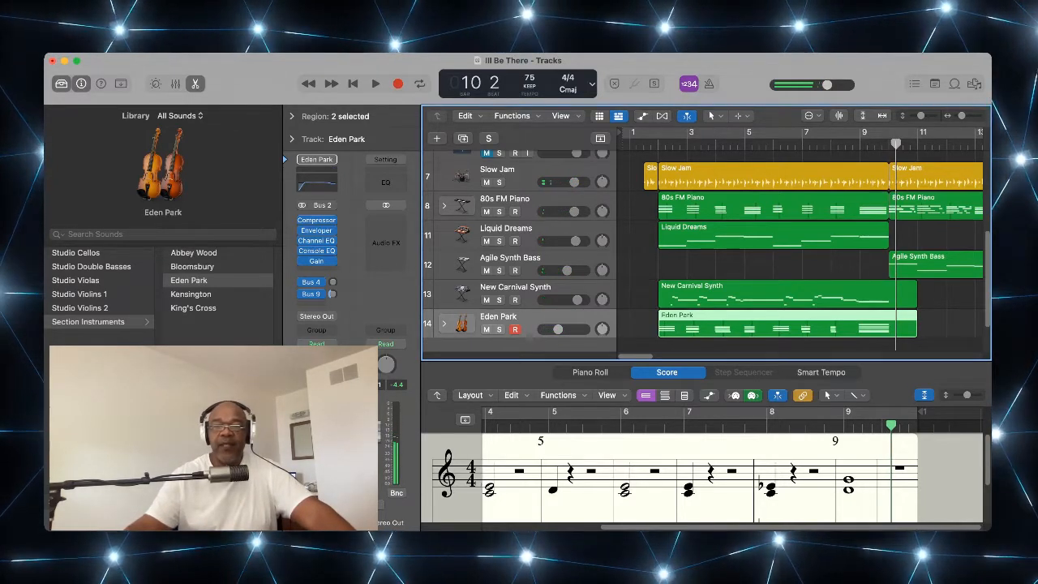
Step: Enlarge the tracks area and examine where the bass, New Carnival Synth and Eden Park regions occur along the timeline up to about bar 61
drag(706, 362, 706, 393)
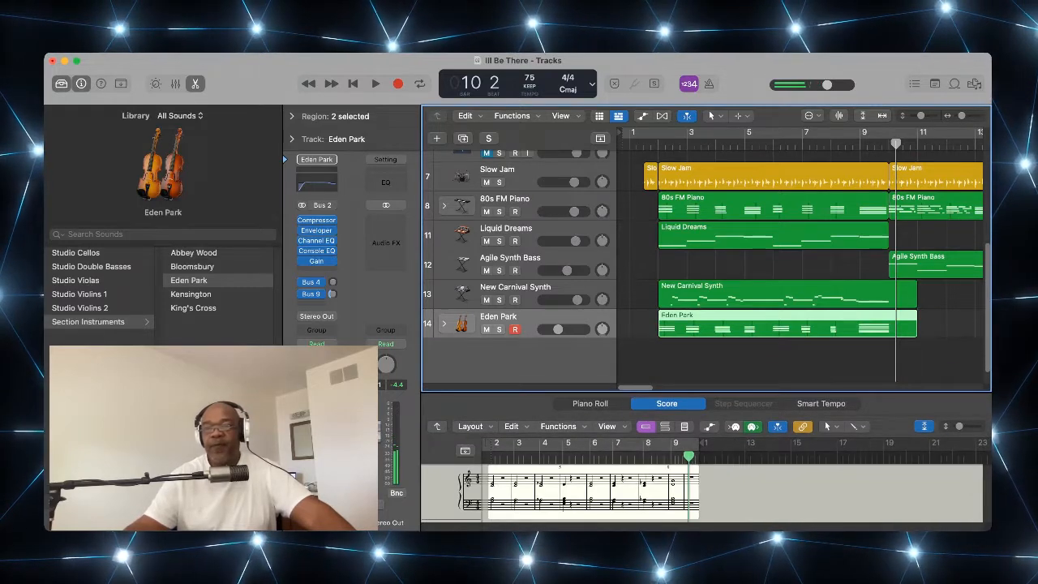
scroll(706, 259, up, 5)
scroll(705, 259, down, 3)
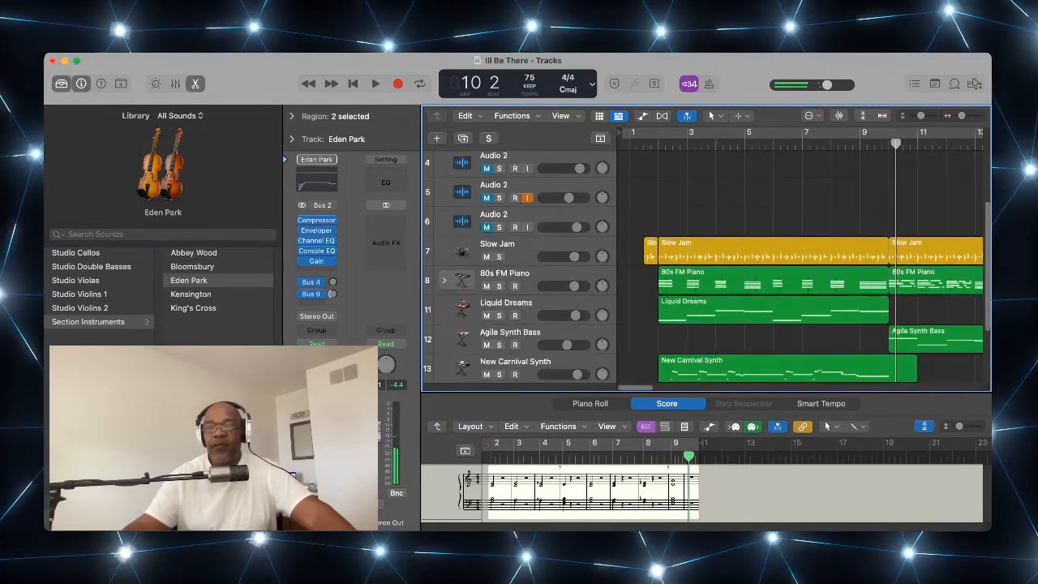
scroll(705, 260, down, 2)
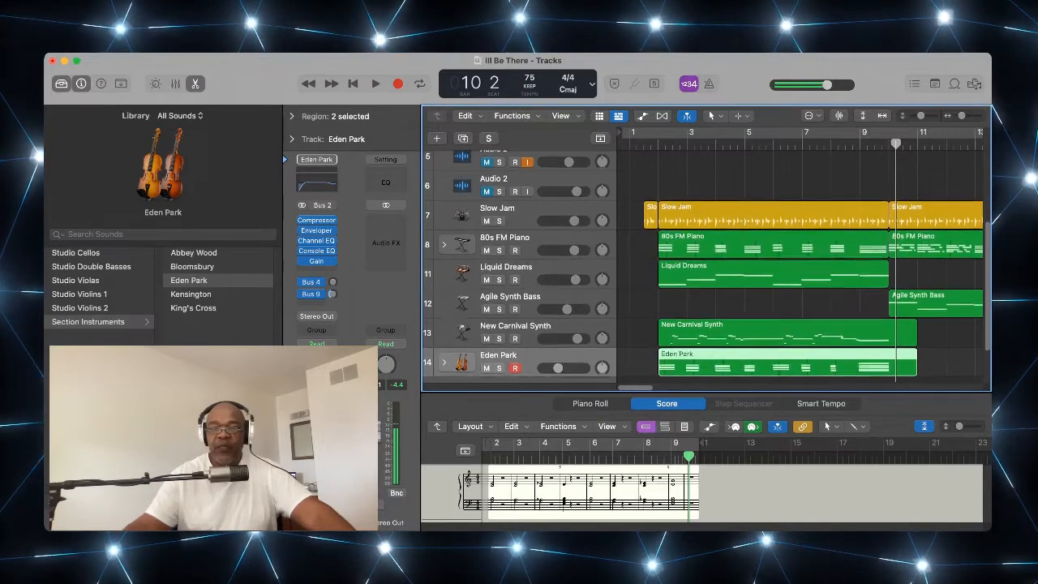
scroll(705, 259, down, 1)
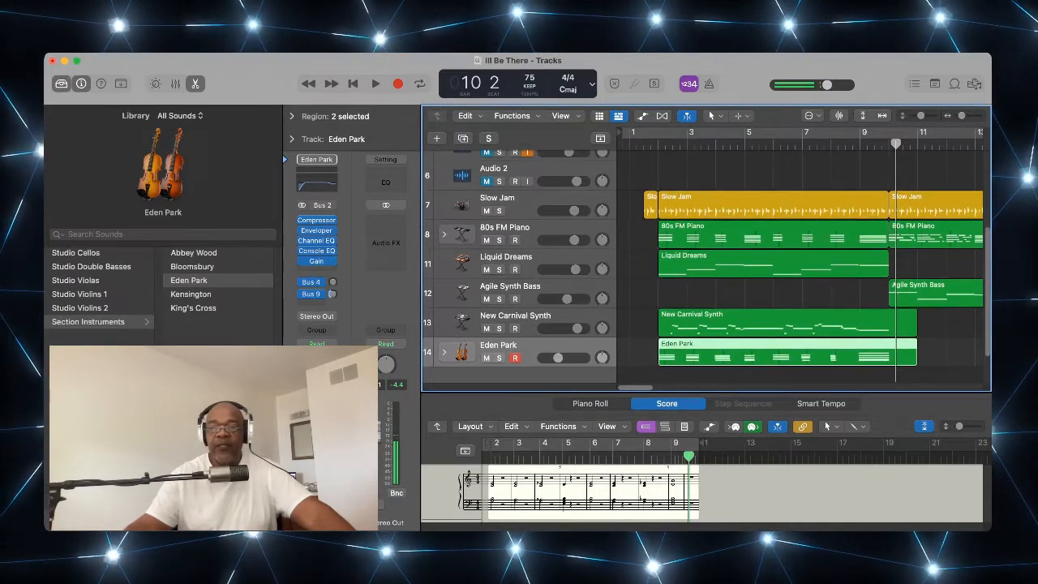
scroll(799, 255, right, 6)
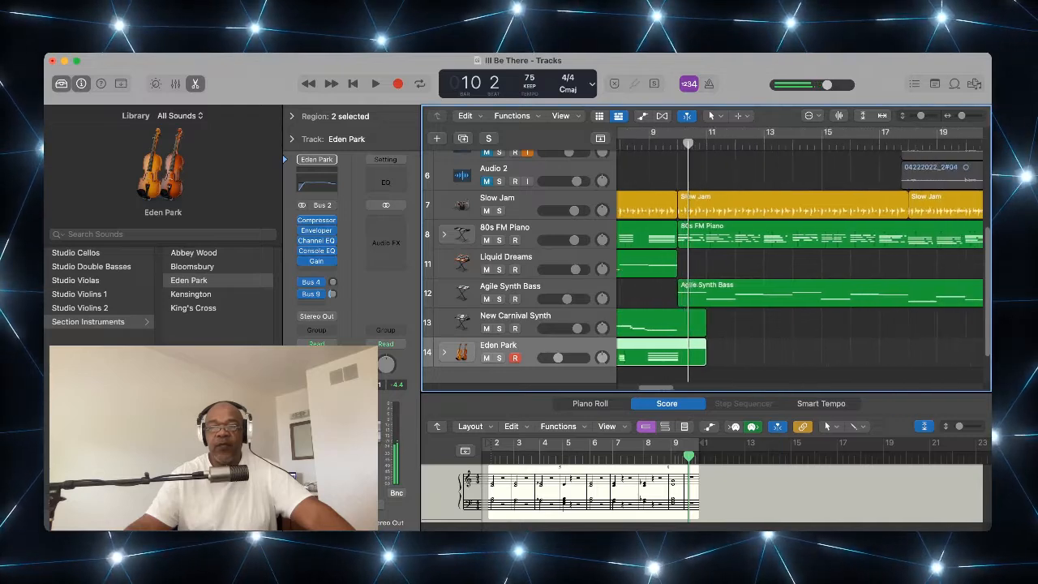
scroll(800, 256, right, 10)
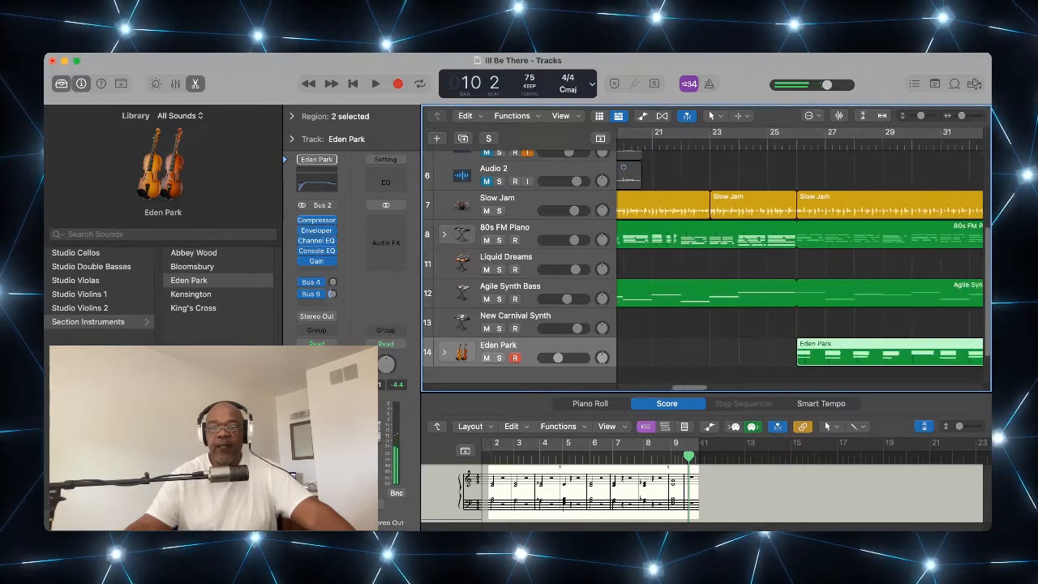
scroll(800, 256, right, 8)
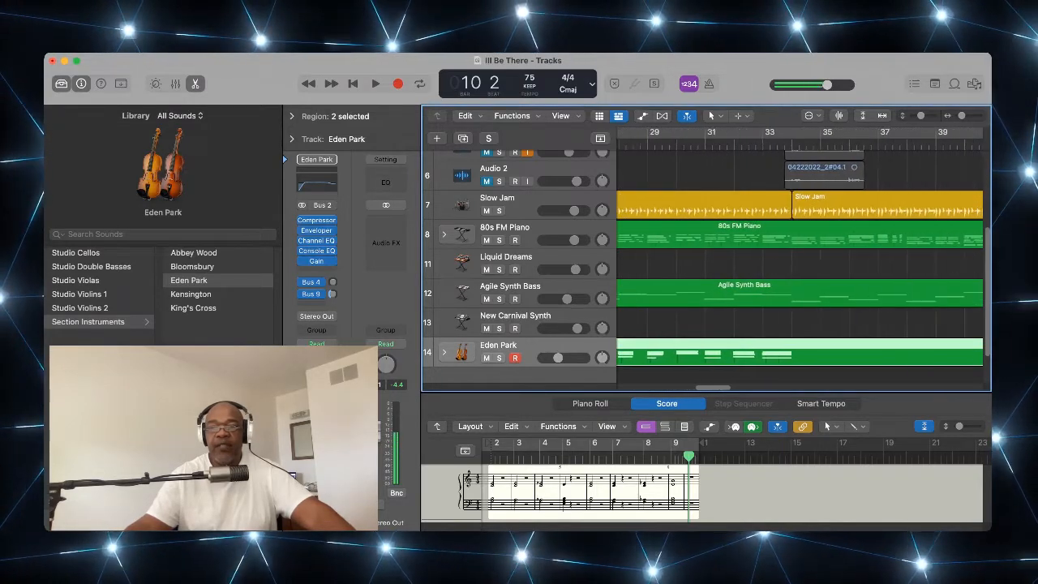
scroll(800, 256, right, 10)
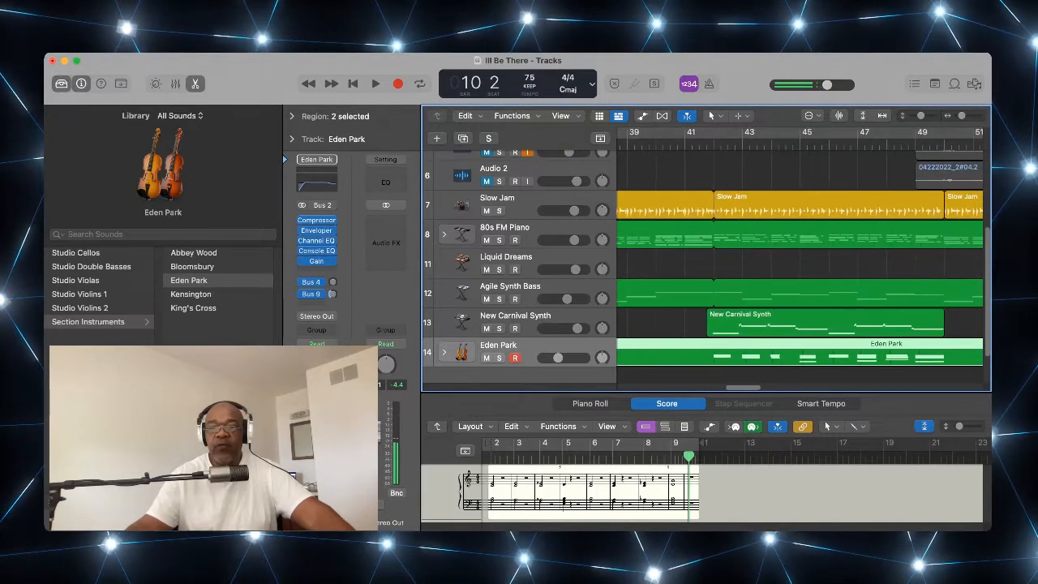
scroll(800, 256, right, 10)
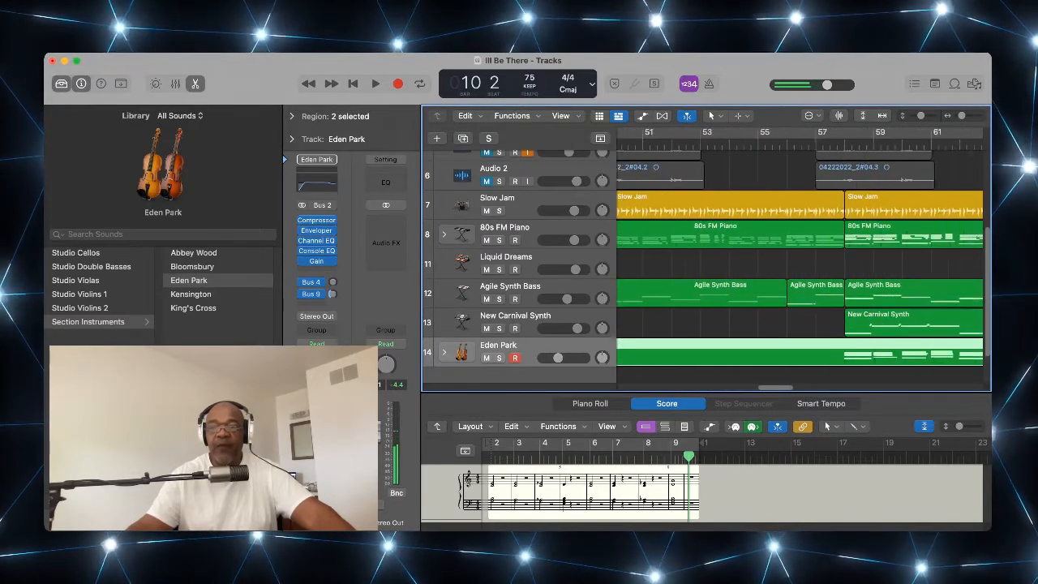
scroll(800, 255, left, 20)
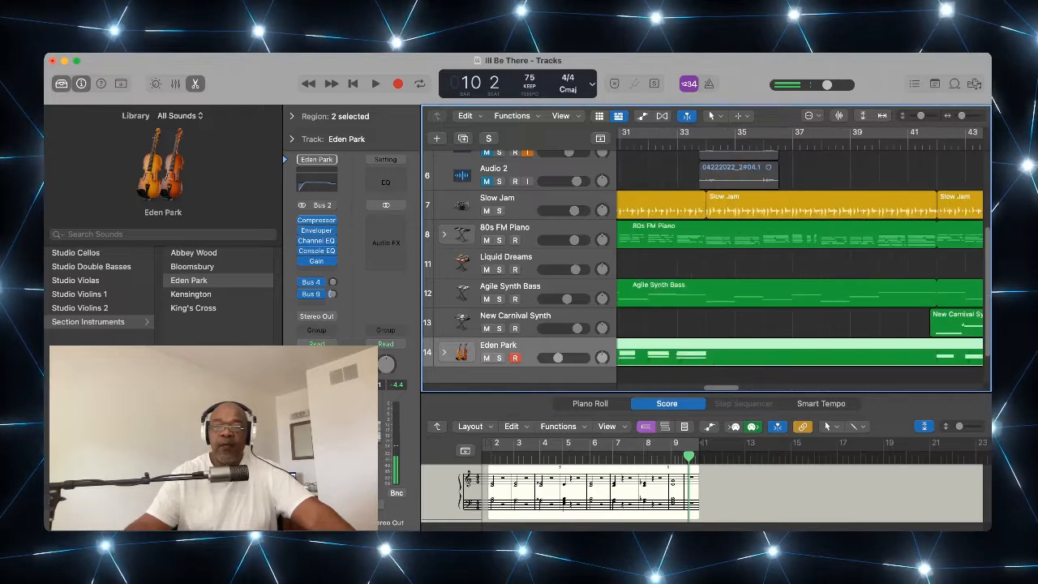
scroll(800, 255, left, 20)
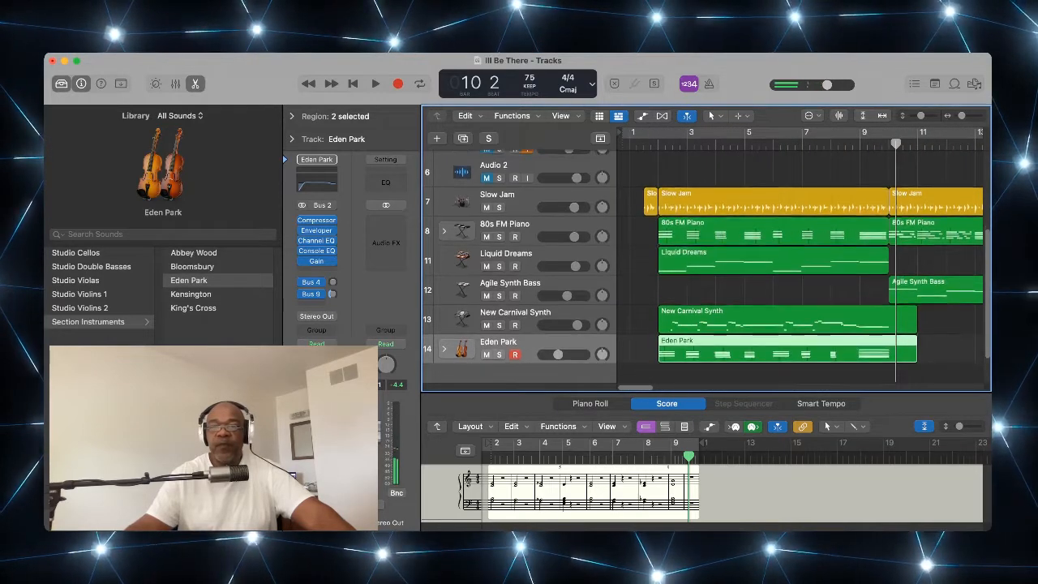
Step: Unmute the three Audio 2 tracks 4, 5 and 6 that hold the short recordings around bars 18 to 20
scroll(799, 256, up, 5)
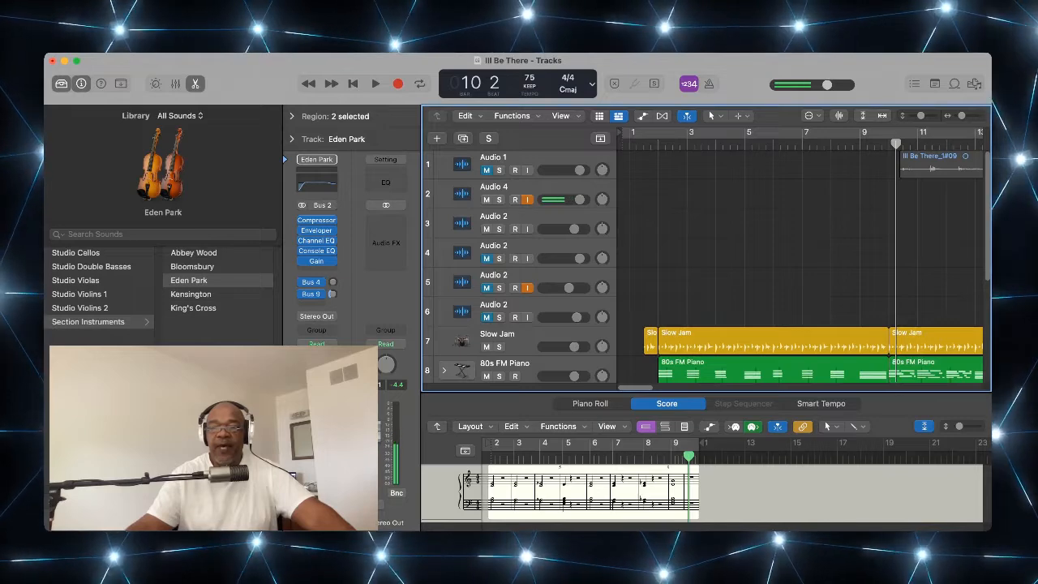
scroll(799, 255, right, 3)
scroll(800, 259, right, 10)
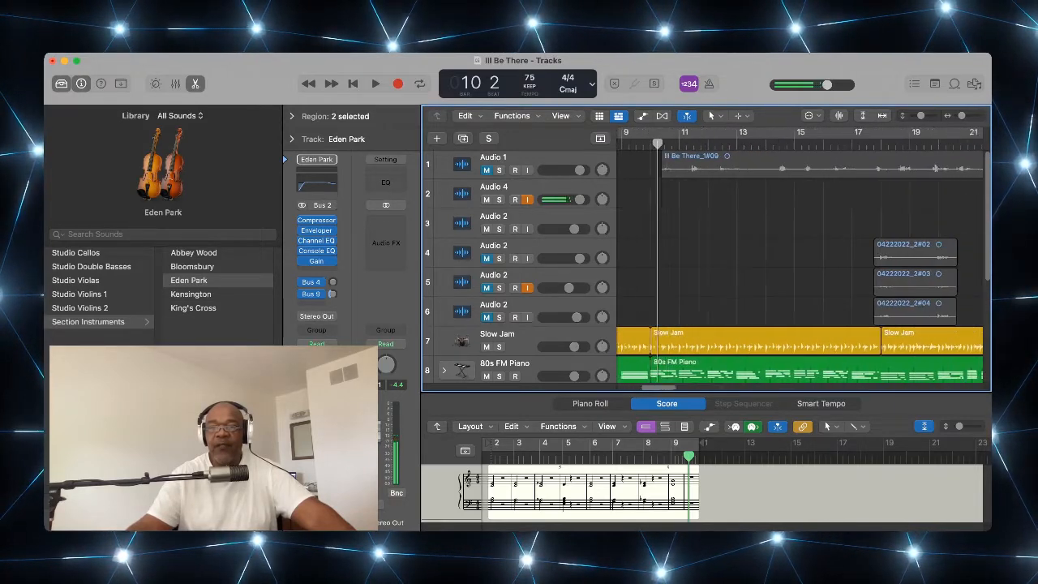
scroll(800, 260, right, 2)
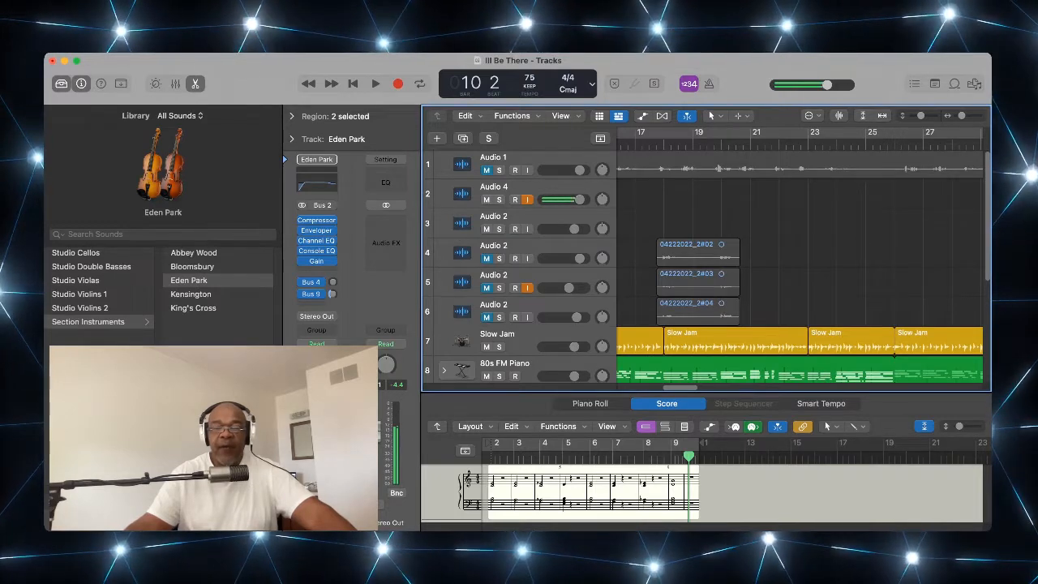
click(487, 258)
click(487, 288)
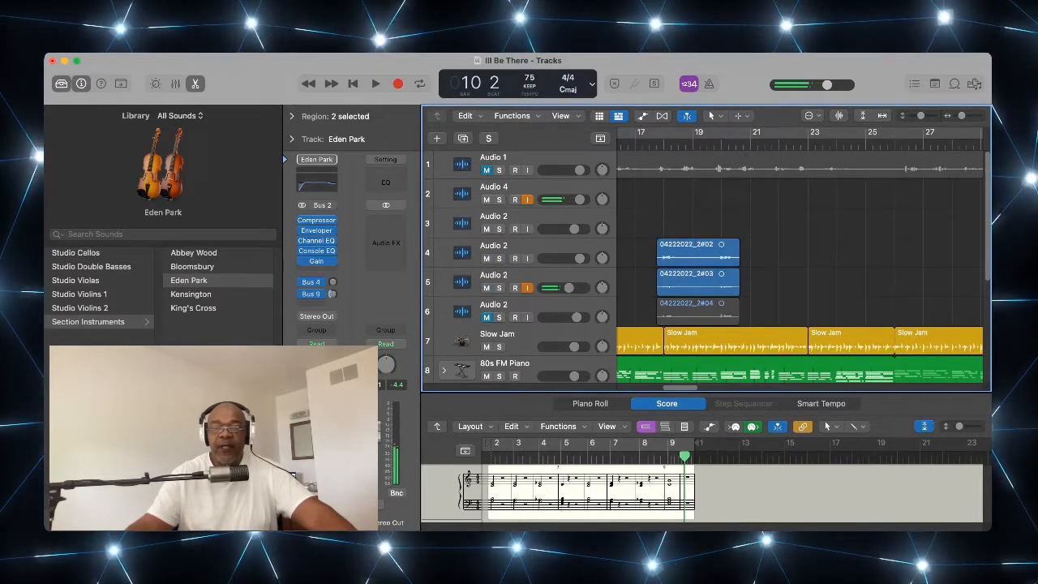
click(486, 318)
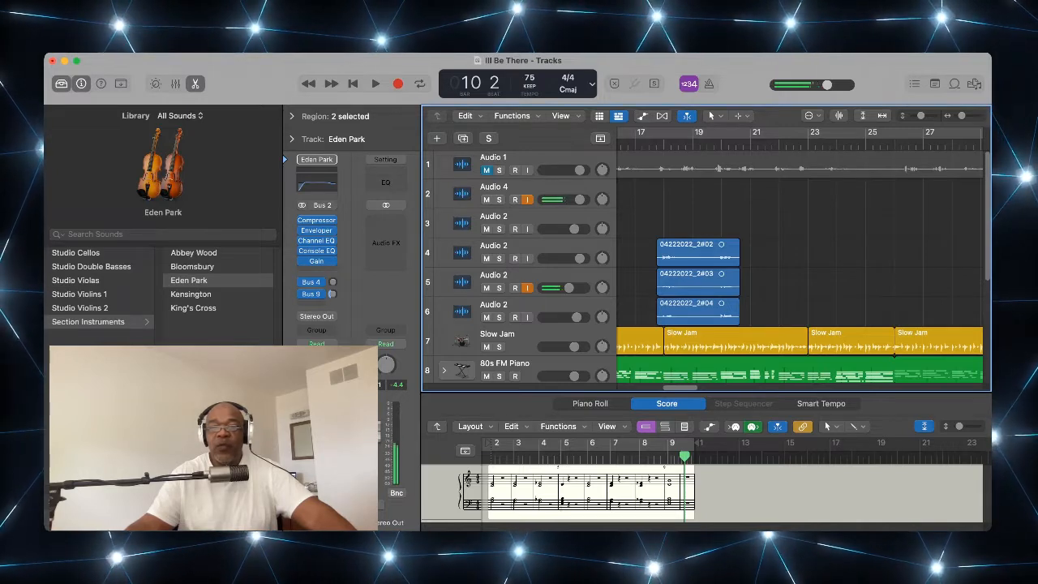
Step: Play the unmuted audio recordings with the arrangement from bar 16 beat 3 and stop at bar 21
click(640, 144)
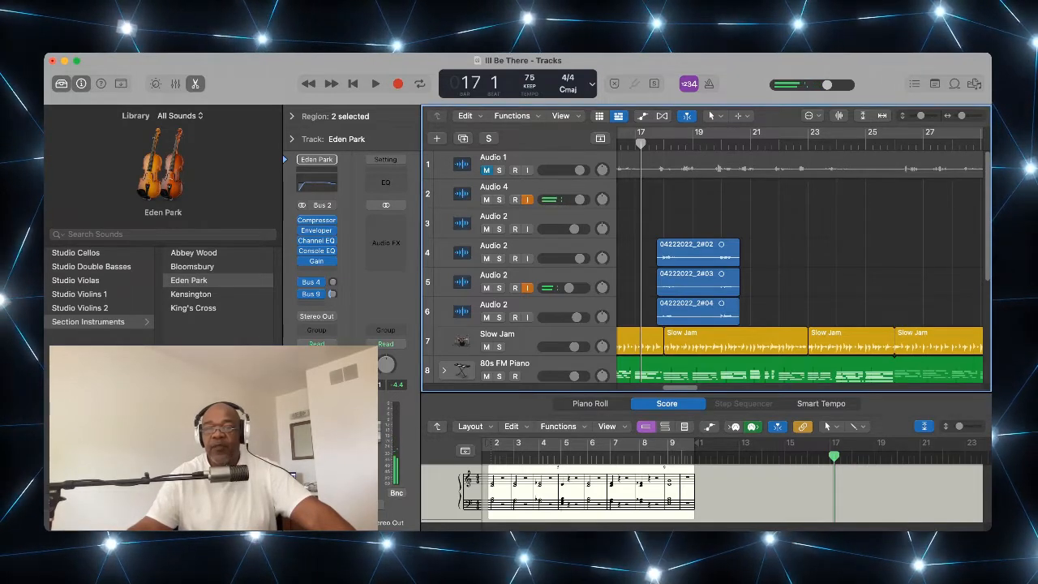
scroll(800, 256, left, 3)
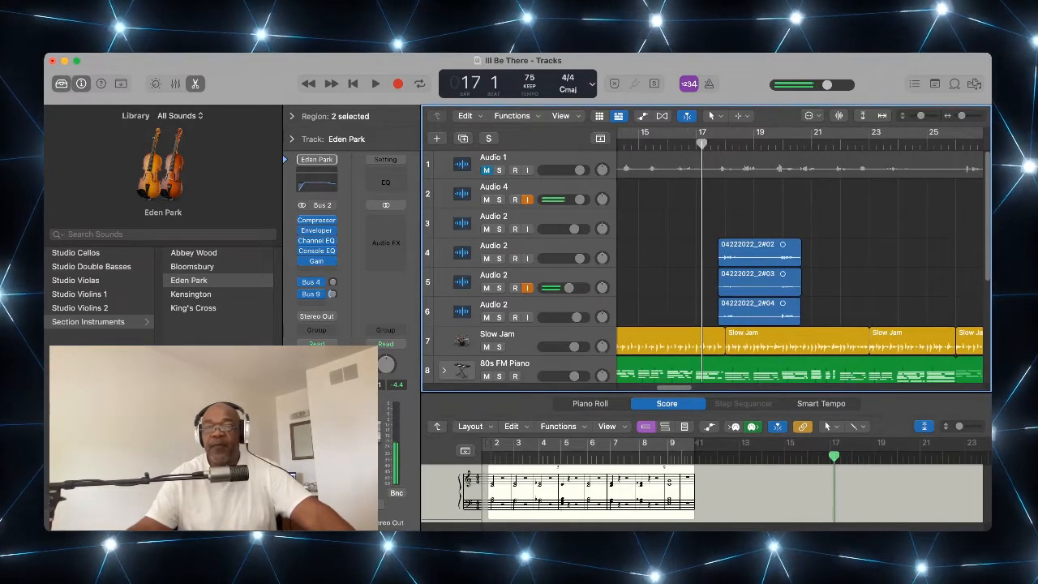
click(682, 144)
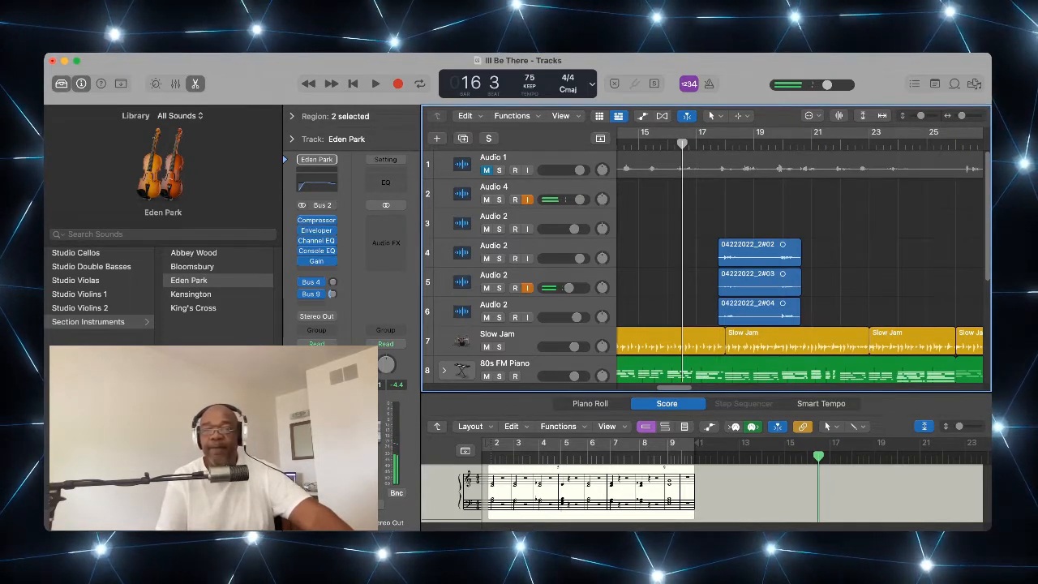
key(space)
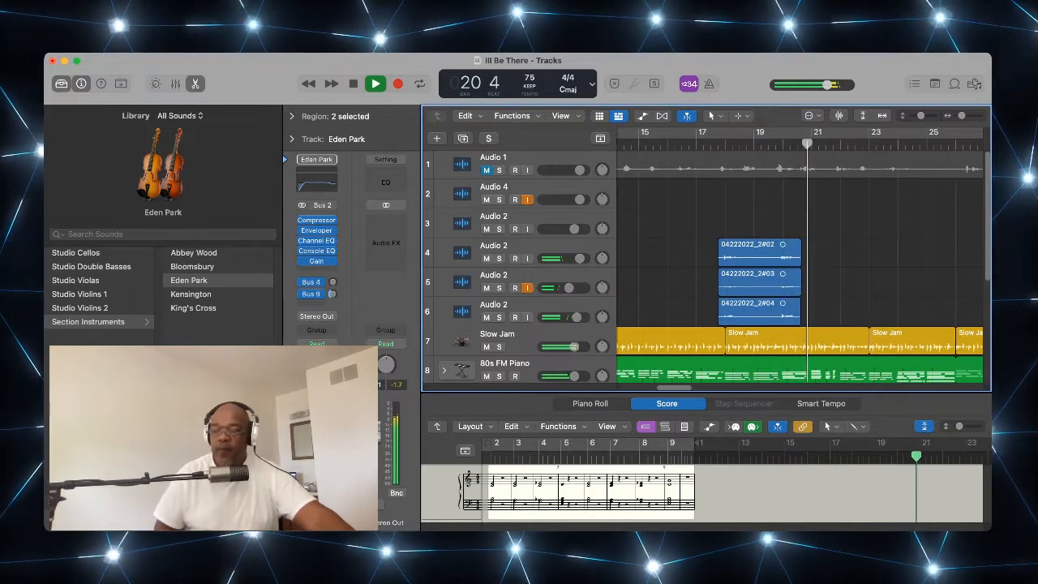
key(space)
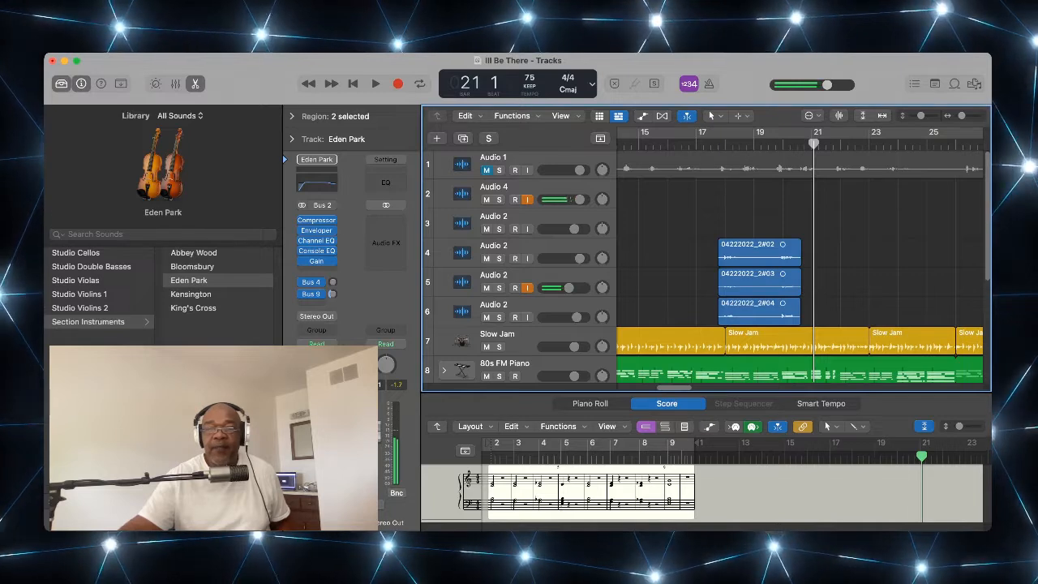
Step: Mute Audio 1 and solo Audio 4 along with the Audio 2 tracks 4, 5 and 6
key(ctrl+s)
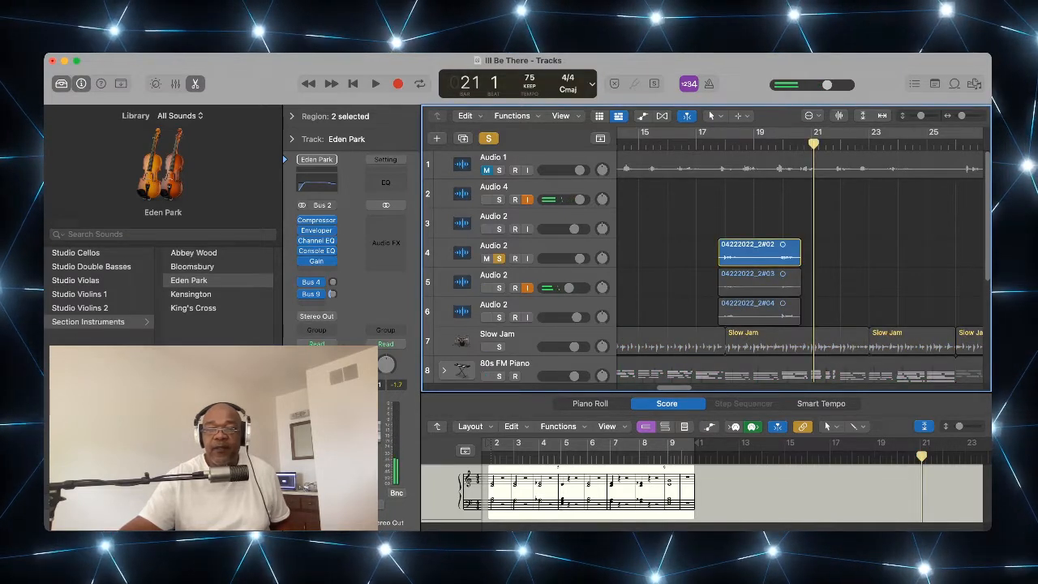
key(ctrl+s)
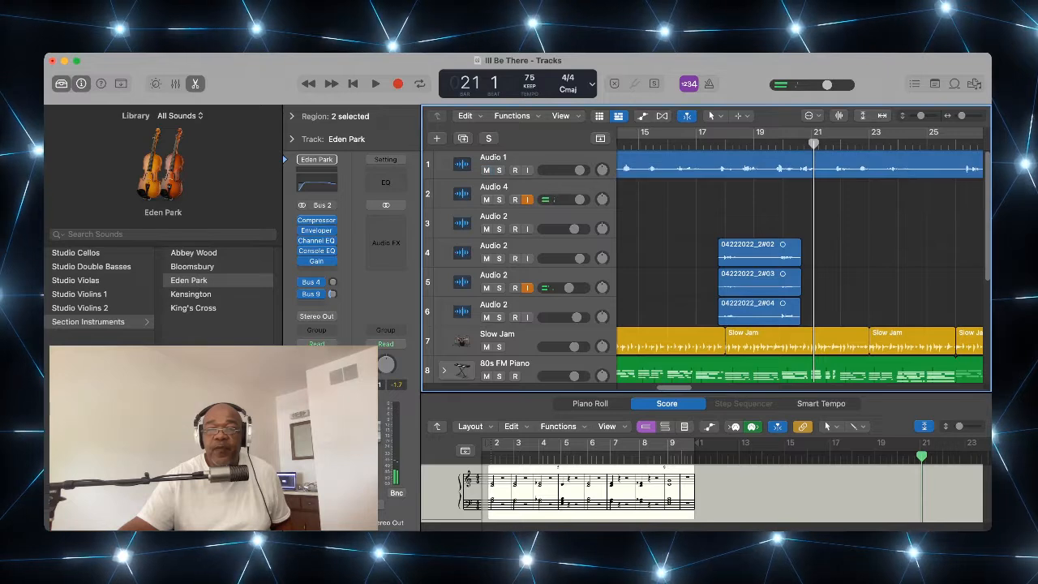
key(s)
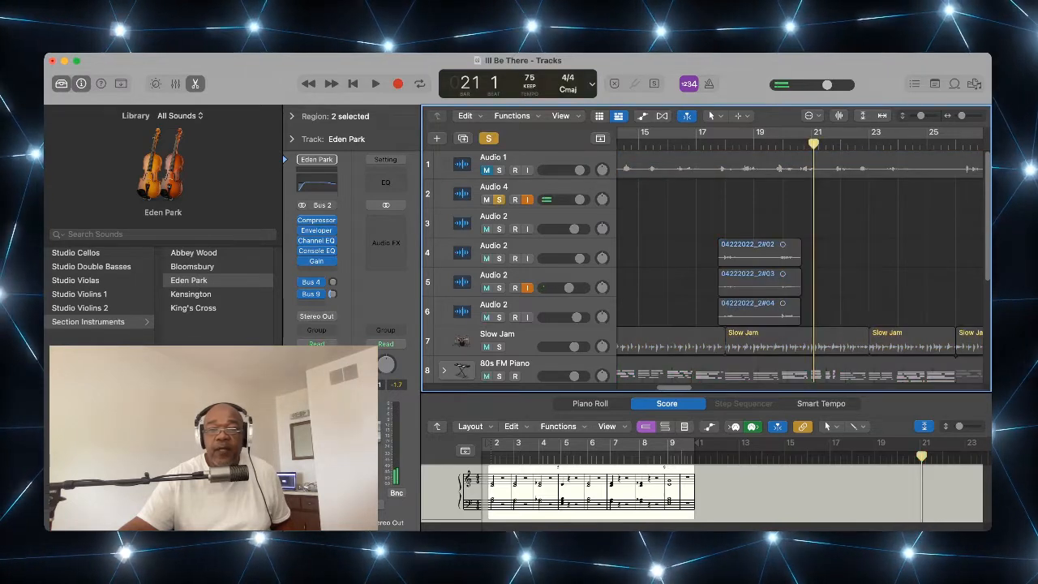
click(499, 259)
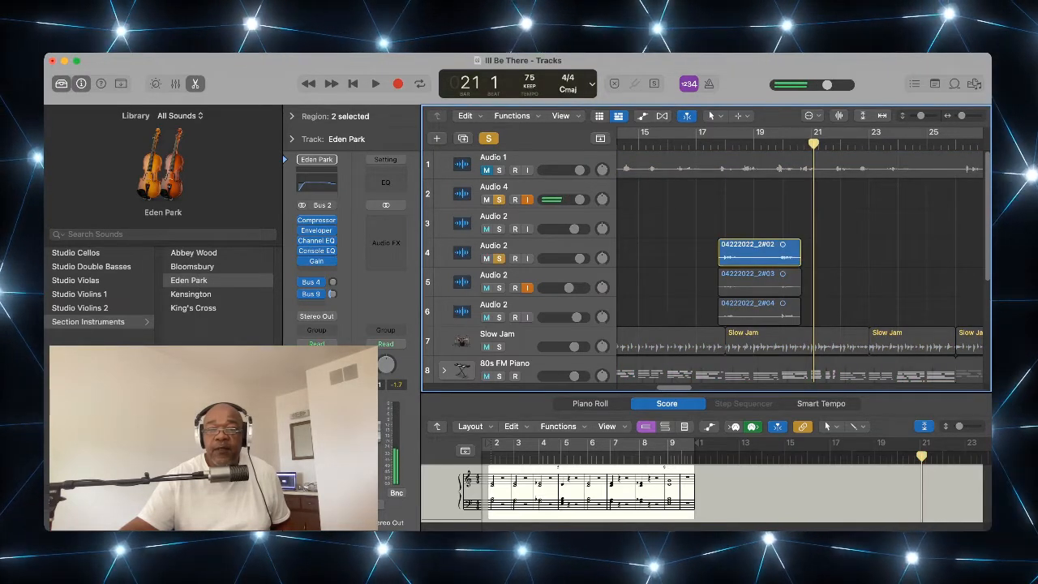
click(499, 288)
click(498, 317)
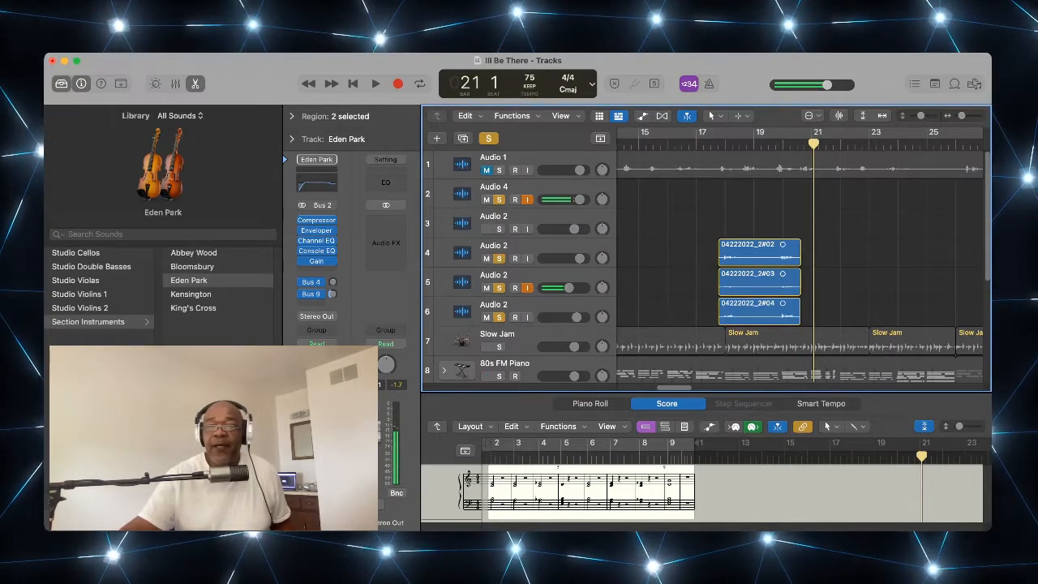
Step: Play the soloed audio tracks from bar 17 beat 3 and stop at bar 20 beat 4
click(711, 145)
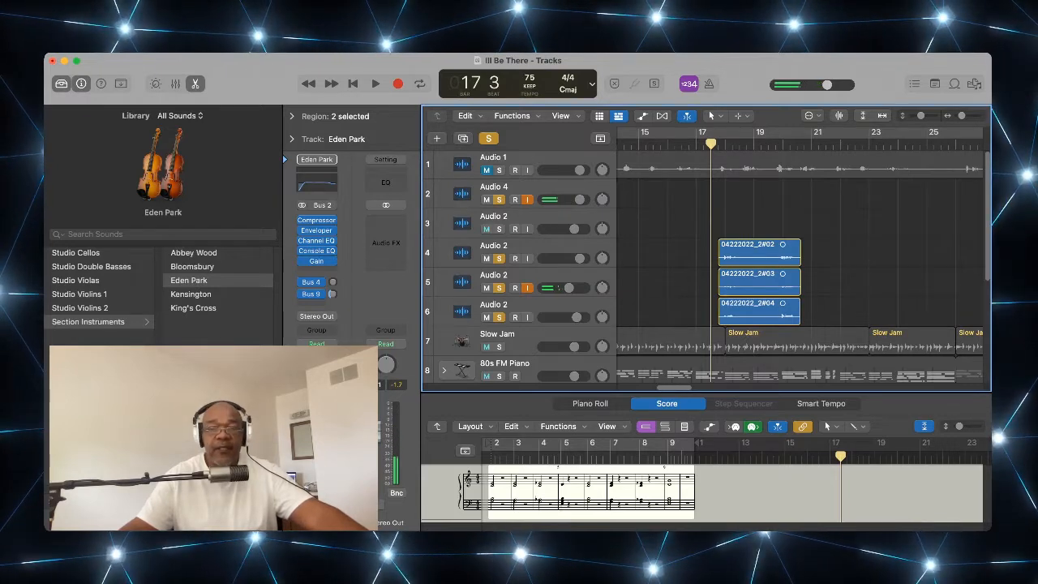
key(space)
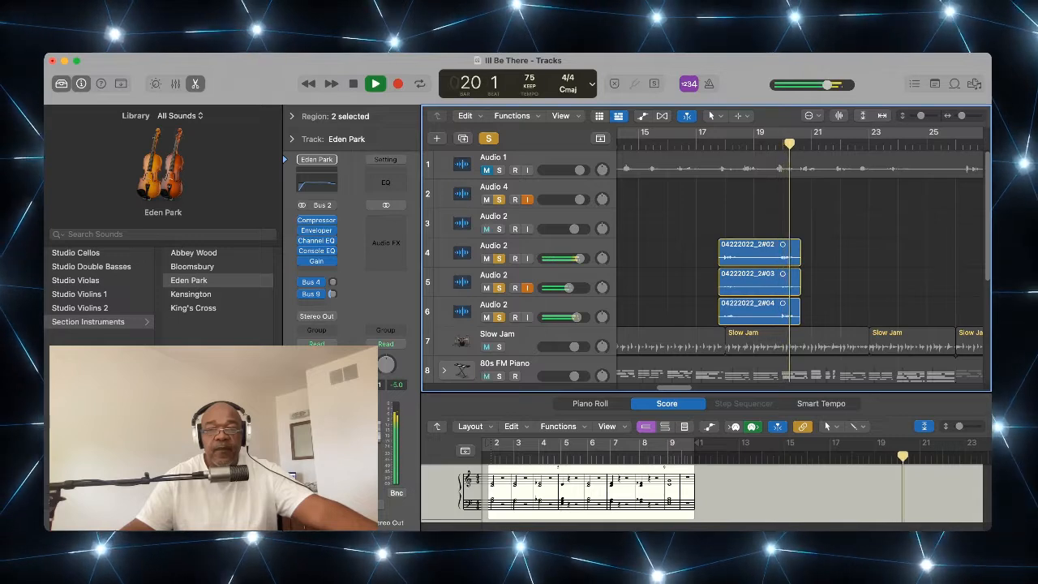
key(space)
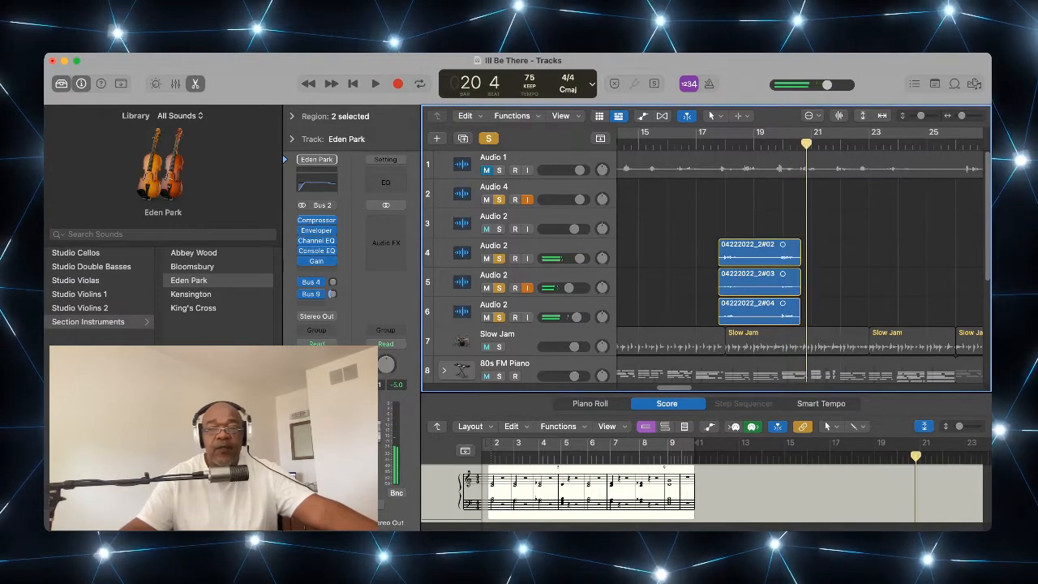
Step: Clear the current region selection and select only the 04222022_2#02 region on track 4 to show its Flex Pitch data in the editor
click(852, 252)
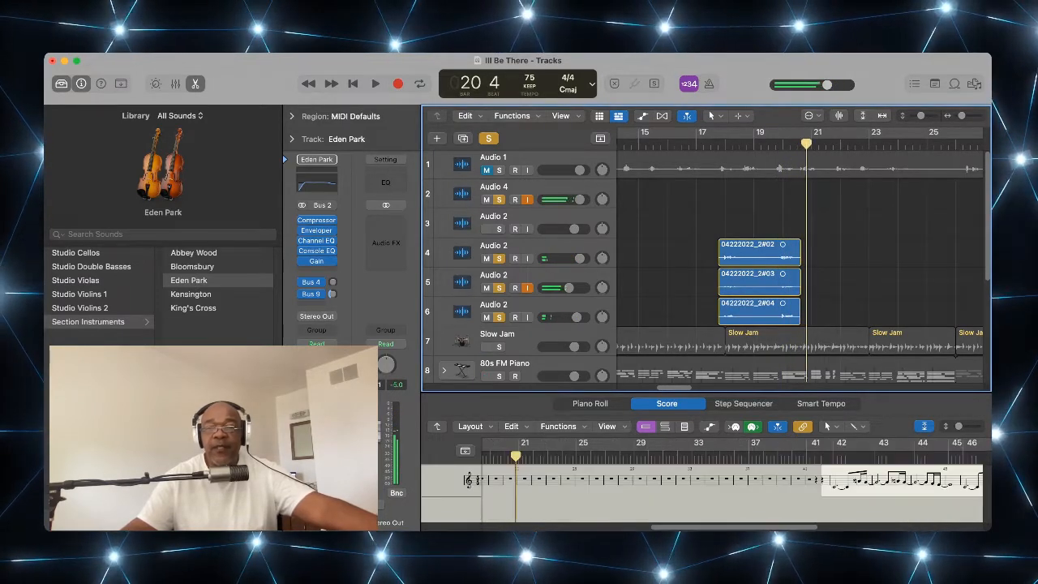
click(756, 253)
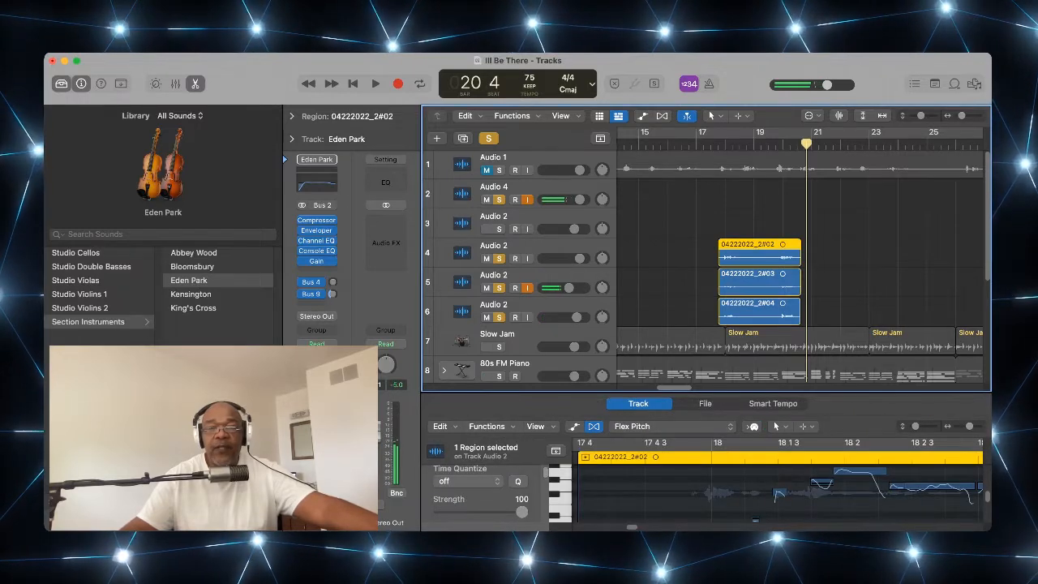
Step: Unsolo Audio 4 and the Audio 2 tracks 4, 5 and 6 so the full arrangement is active
click(499, 317)
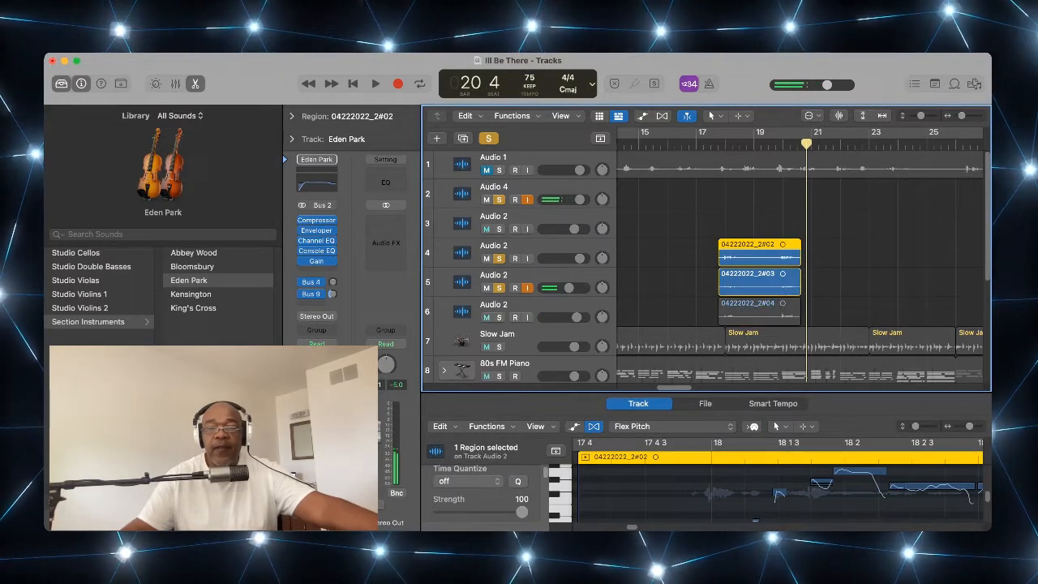
click(498, 287)
click(499, 258)
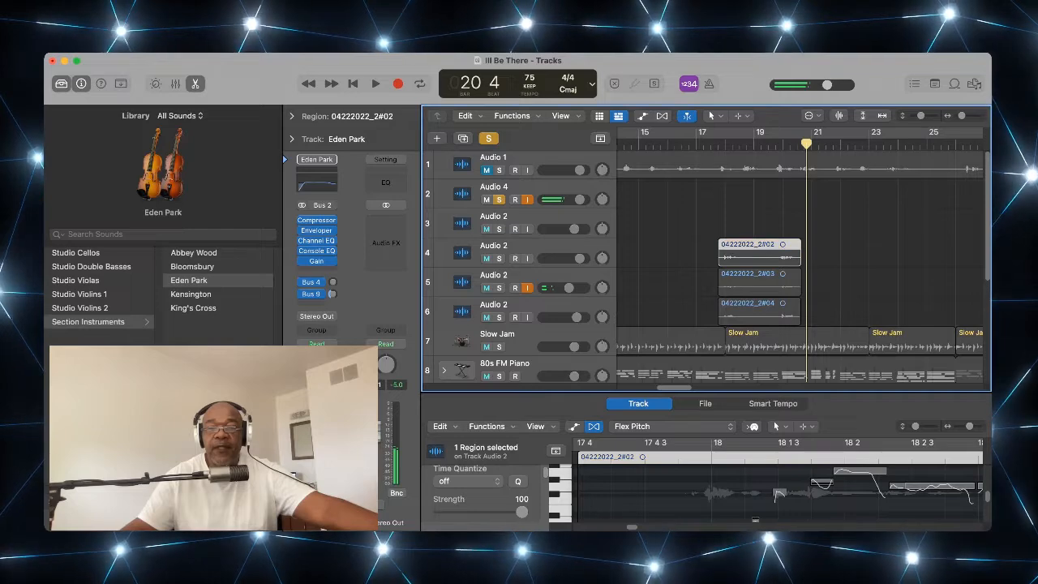
click(499, 199)
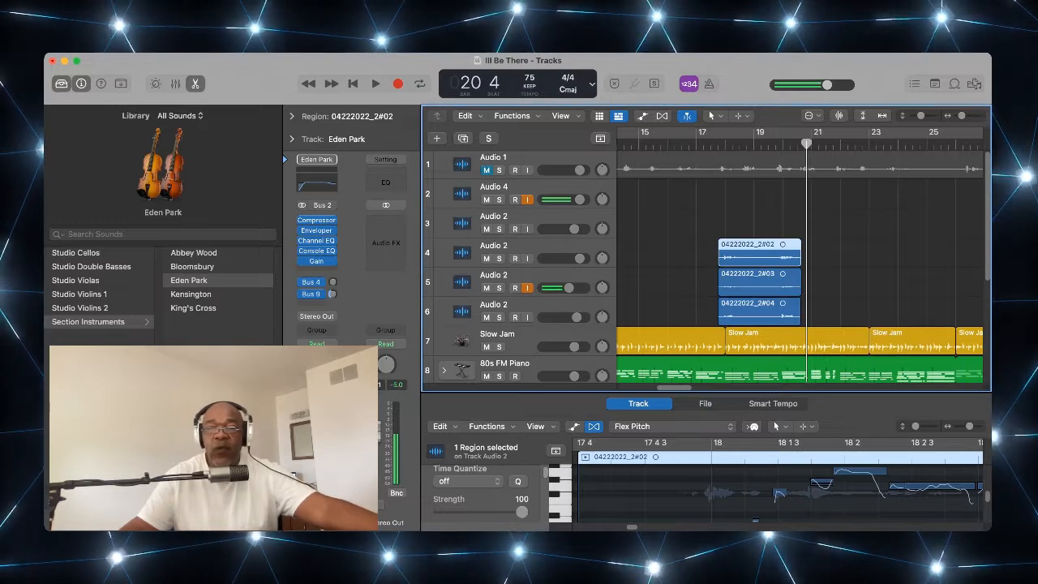
Step: Split the 04222022_2#02 region on track 4 at bar 19 and trim both pieces to leave a gap from about bar 18 beat 3
click(462, 253)
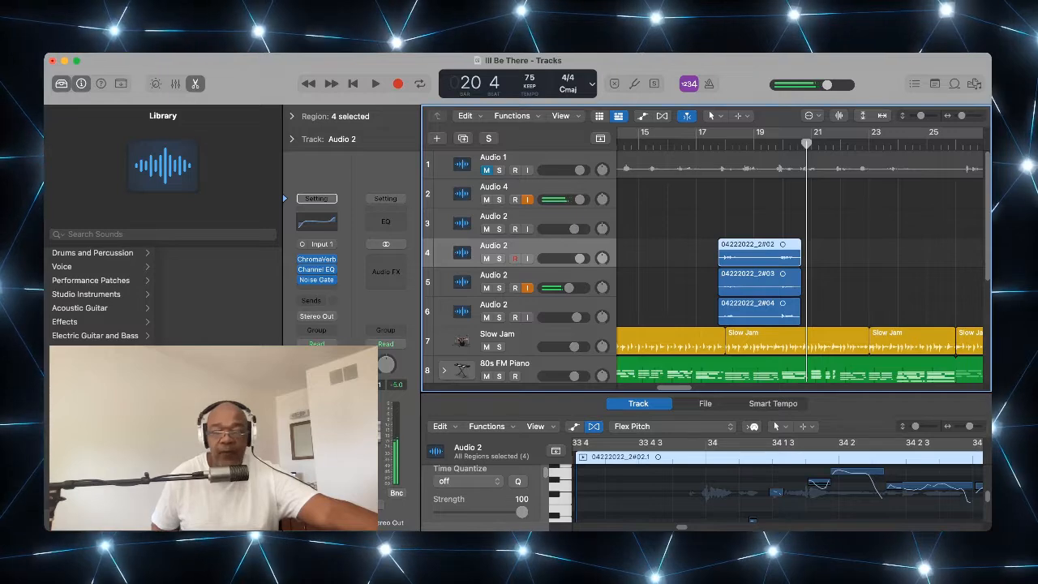
key(space)
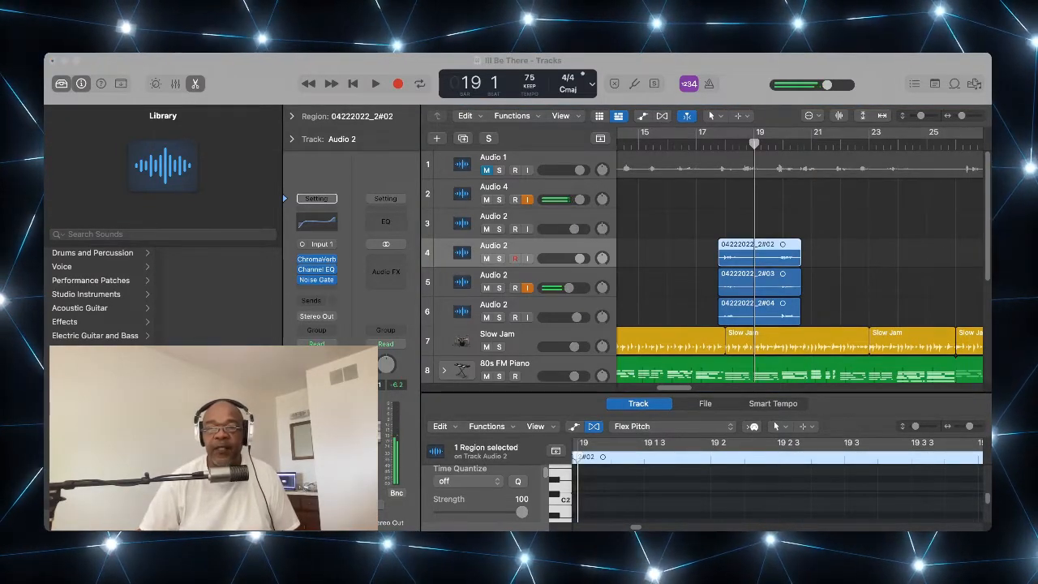
key(super+Tab)
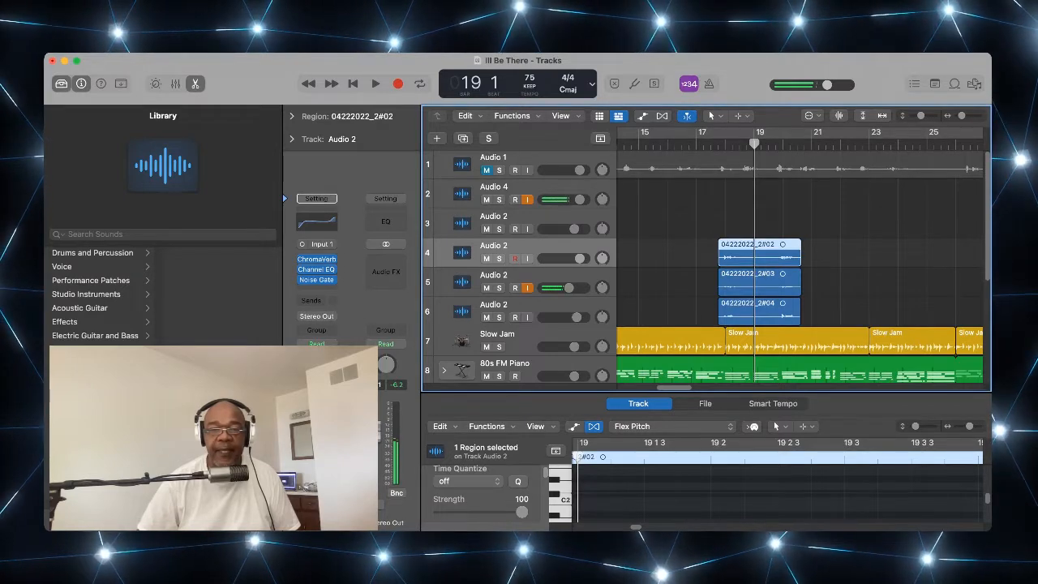
key(super+t)
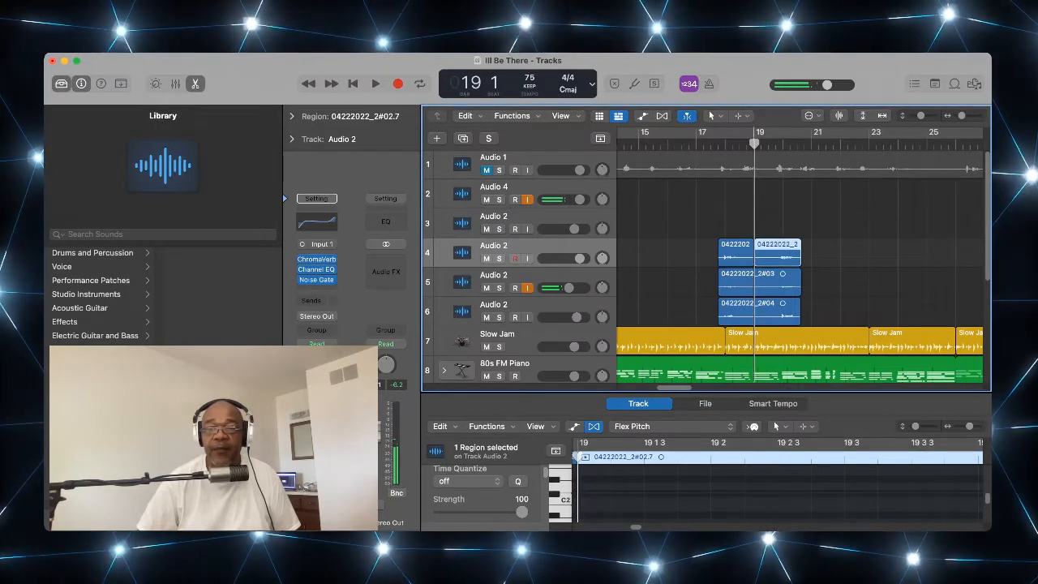
mouse_move(756, 261)
mouse_down()
mouse_move(777, 260)
mouse_move(739, 258)
mouse_up()
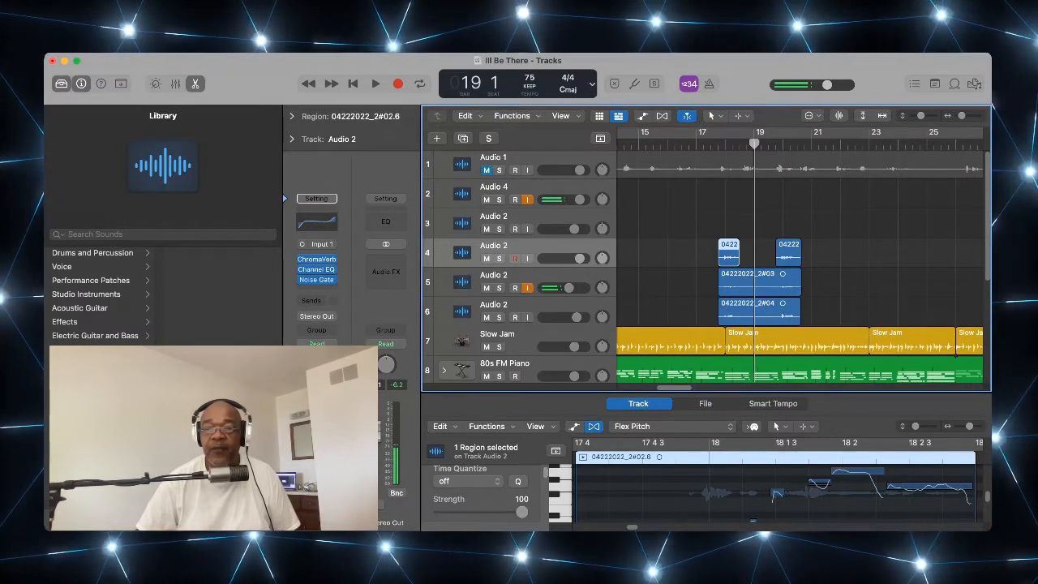
Step: Split the 04222022_2#03 region on track 5 at bar 19 and trim its pieces to match the gap on track 4
click(748, 283)
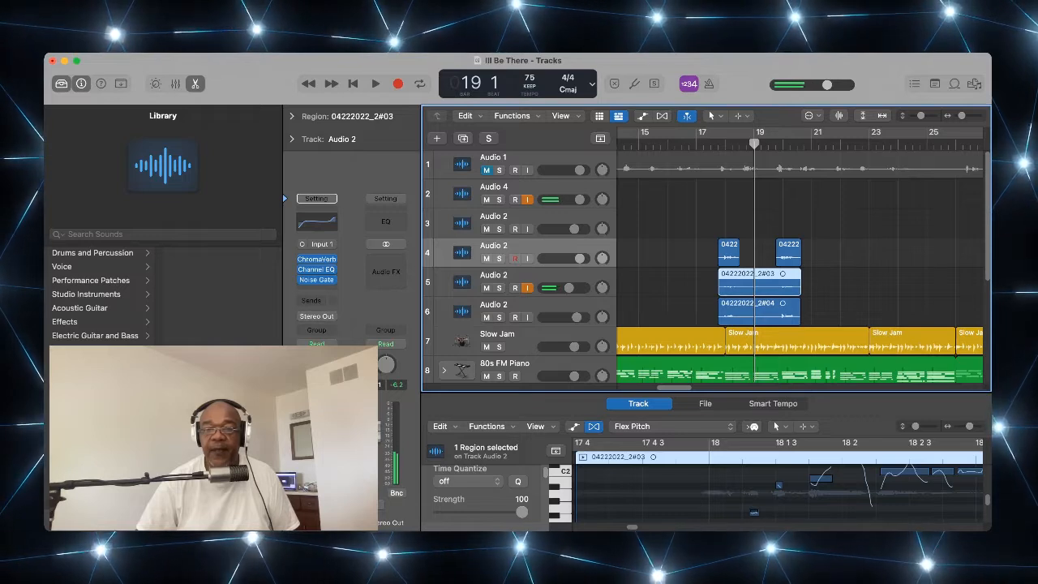
key(super+t)
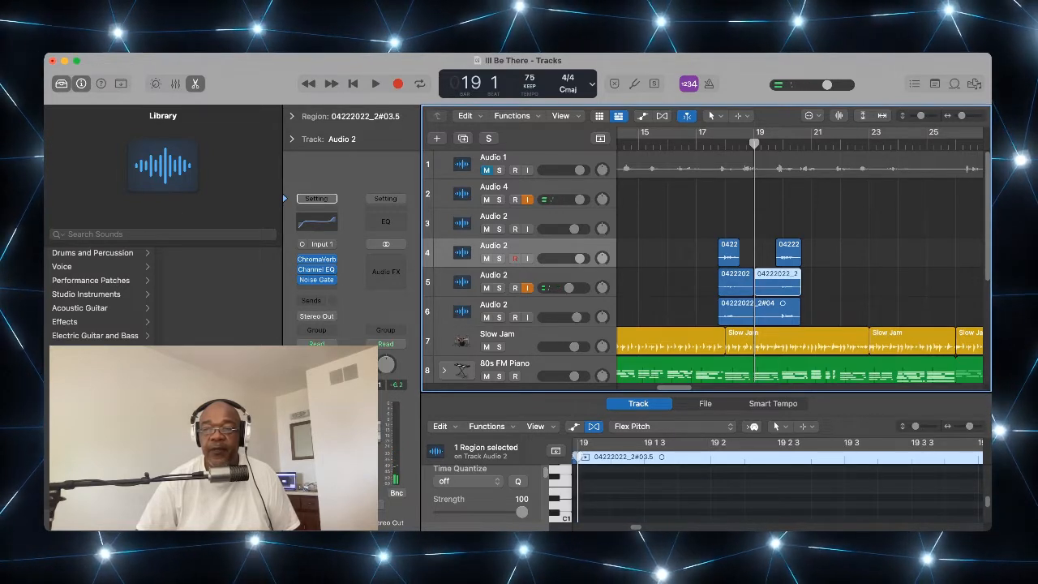
mouse_move(756, 290)
mouse_down()
mouse_move(777, 291)
mouse_move(740, 284)
mouse_up()
click(749, 289)
Step: Split the 04222022_2#04 region on track 6 at bar 19 and trim its pieces to match the gaps above
click(748, 313)
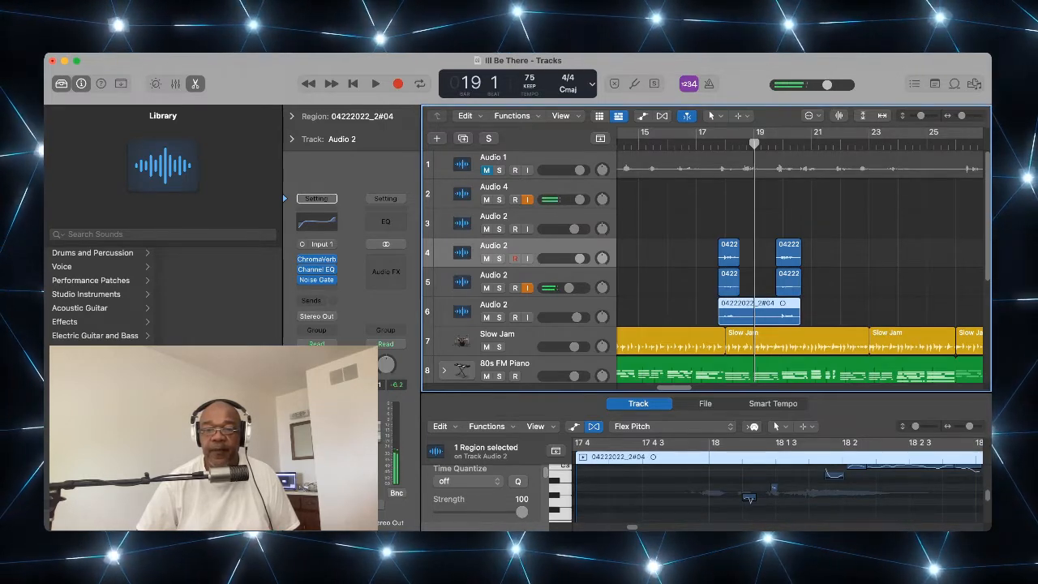
key(super+t)
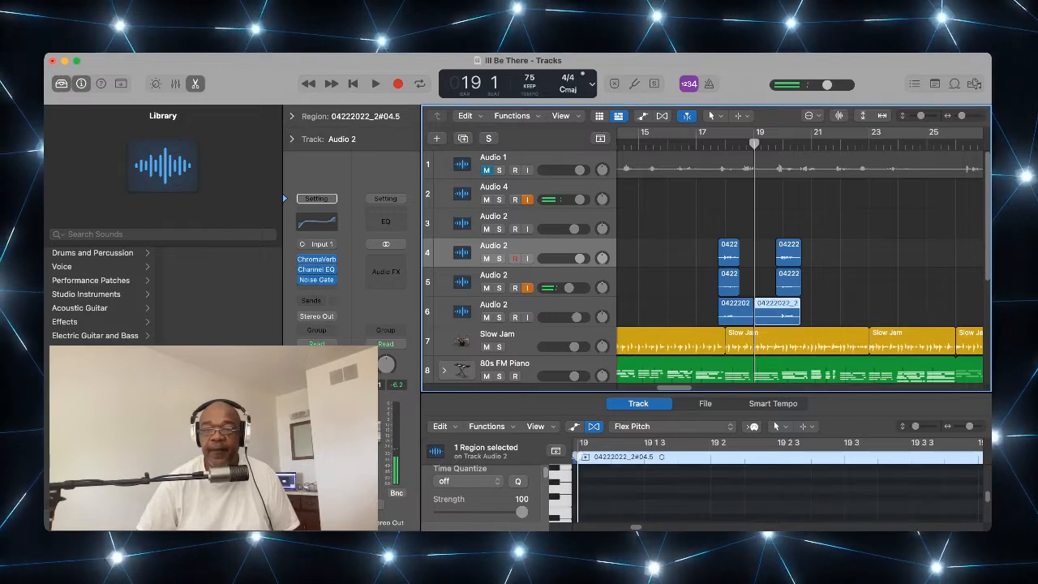
mouse_move(756, 320)
mouse_down()
mouse_move(777, 319)
mouse_move(738, 319)
mouse_up()
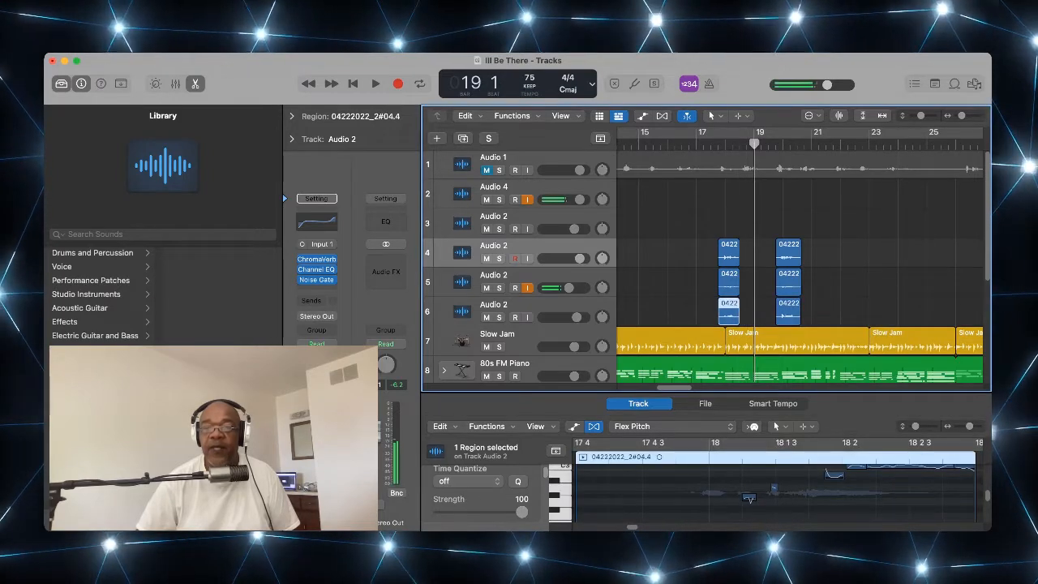
Step: Deselect all regions, play the trimmed audio with the arrangement from bar 17 beat 2 and stop at bar 20 beat 4
click(710, 144)
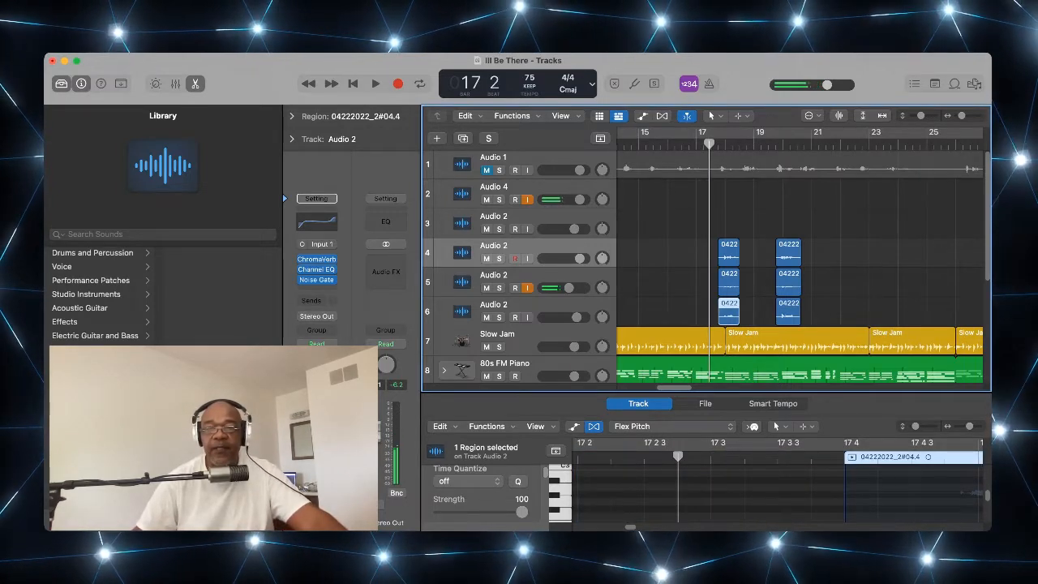
key(alt+shift+d)
key(space)
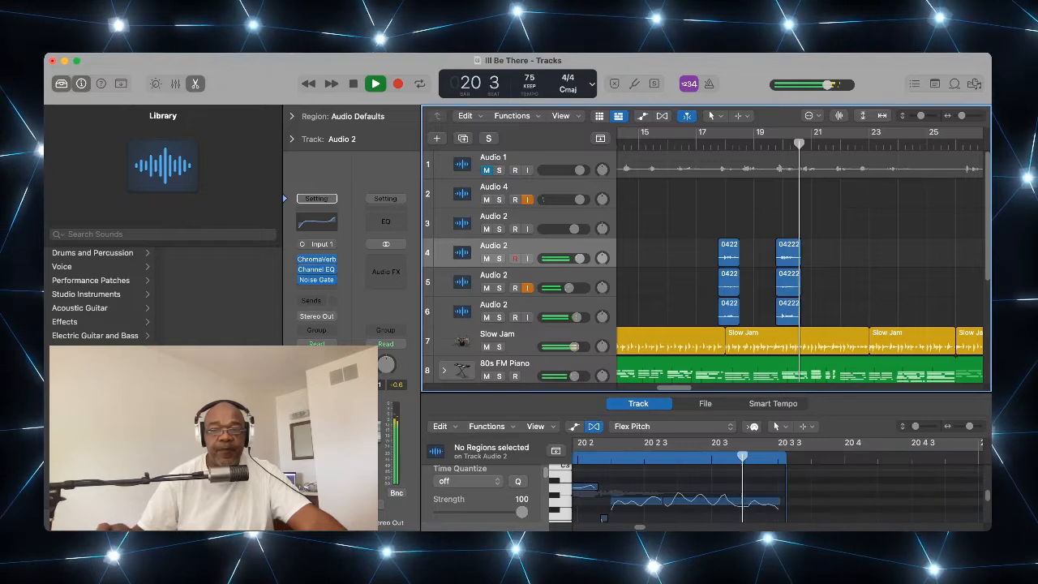
key(space)
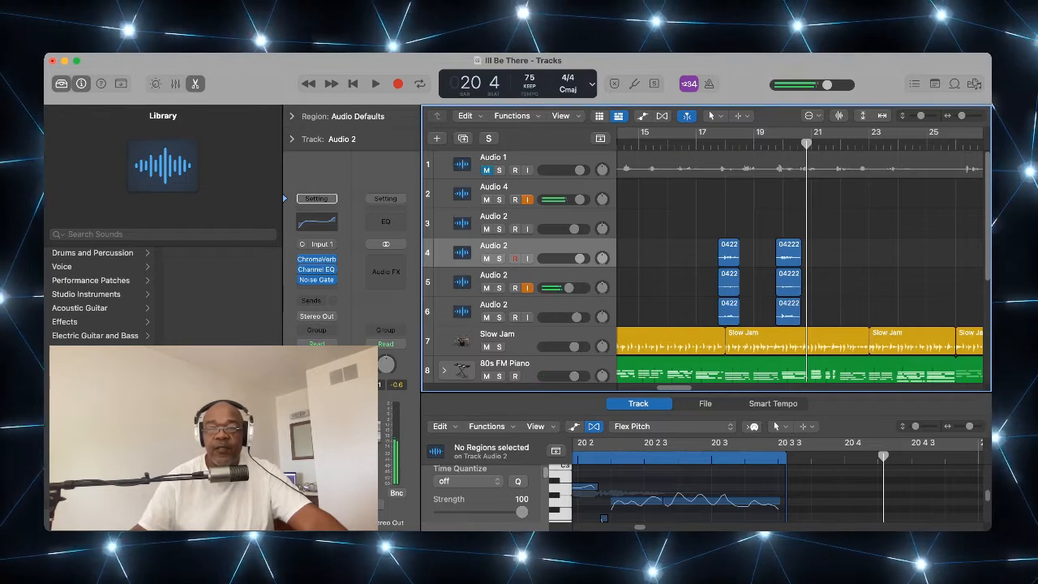
Step: Play the trimmed sections again from bar 17 and stop at bar 21
click(698, 144)
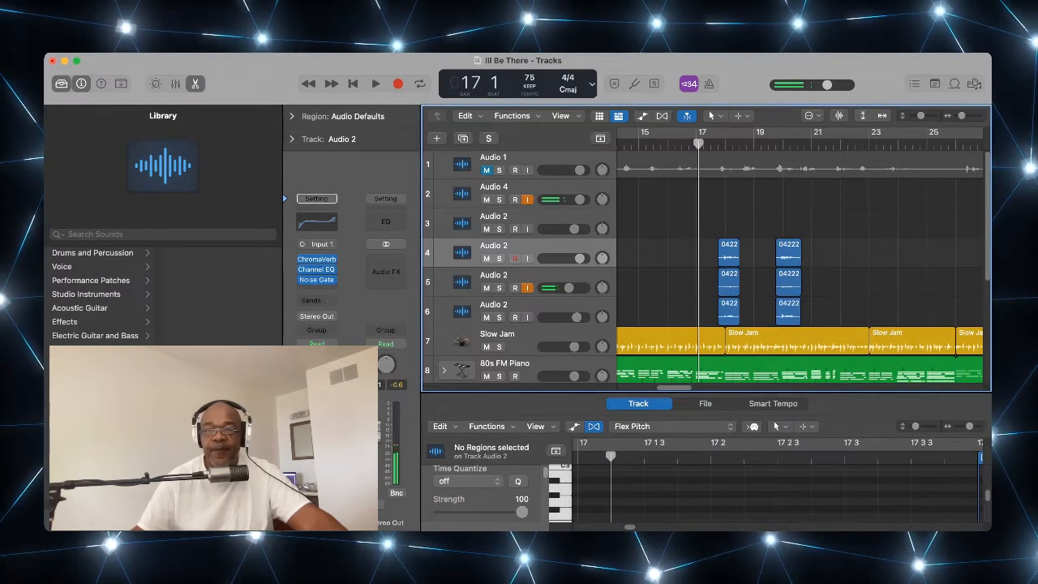
key(space)
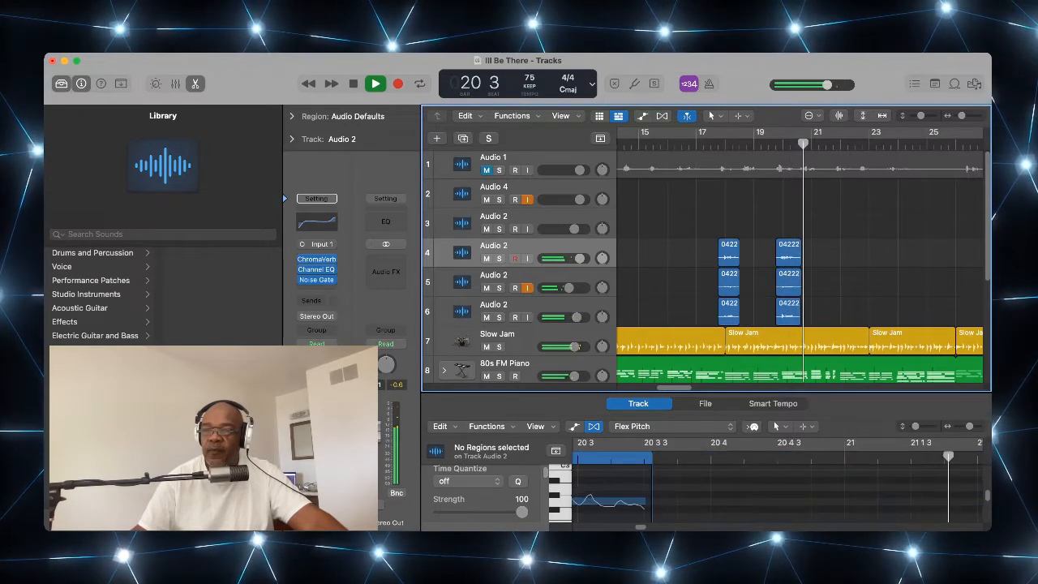
key(space)
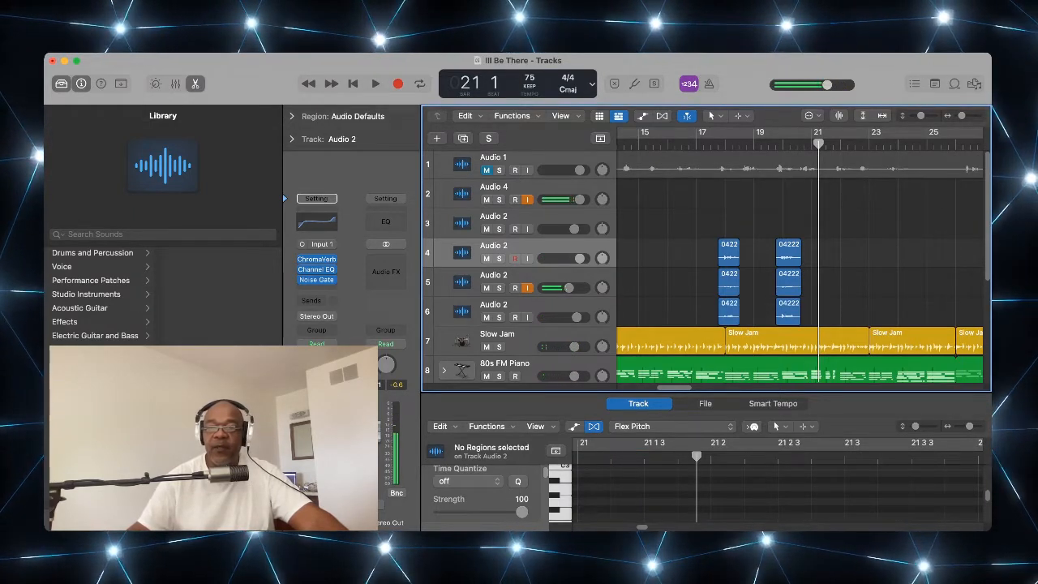
Step: Look over the arrangement back to bar 1 and through the instrument tracks down to Eden Park
scroll(800, 256, left, 3)
scroll(800, 256, left, 3)
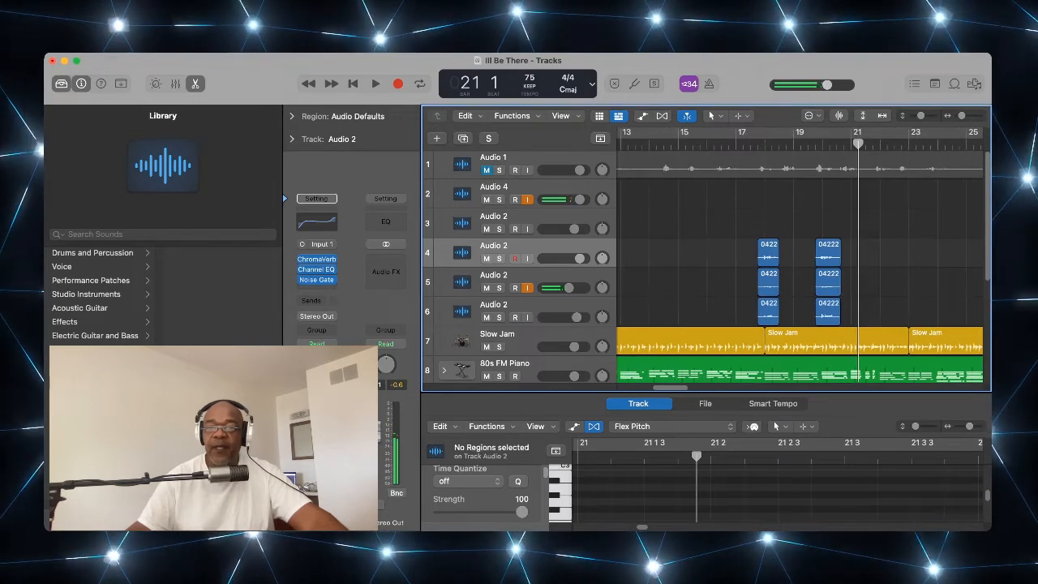
scroll(800, 255, right, 2)
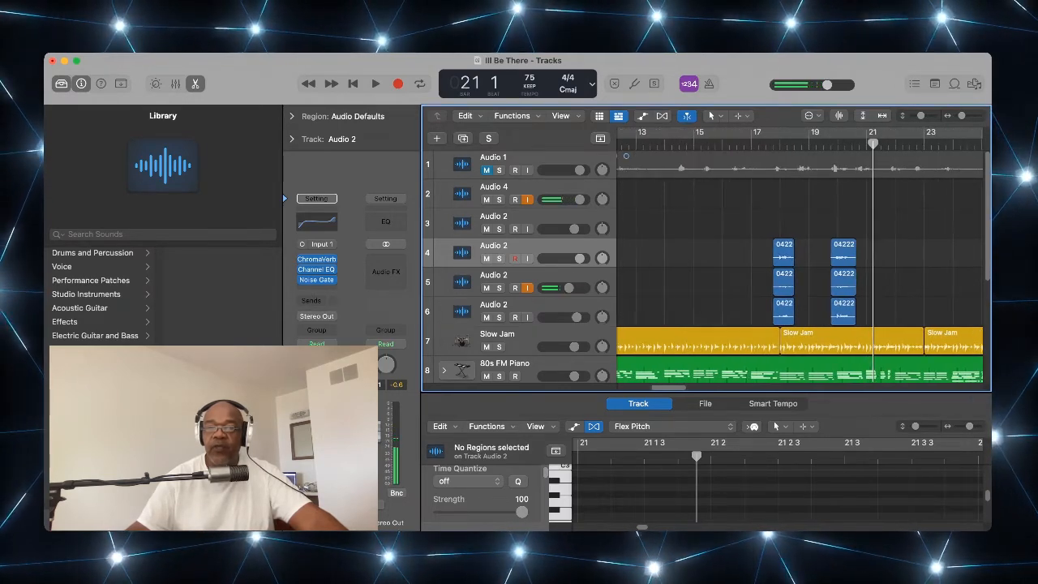
scroll(800, 256, right, 1)
scroll(800, 255, down, 3)
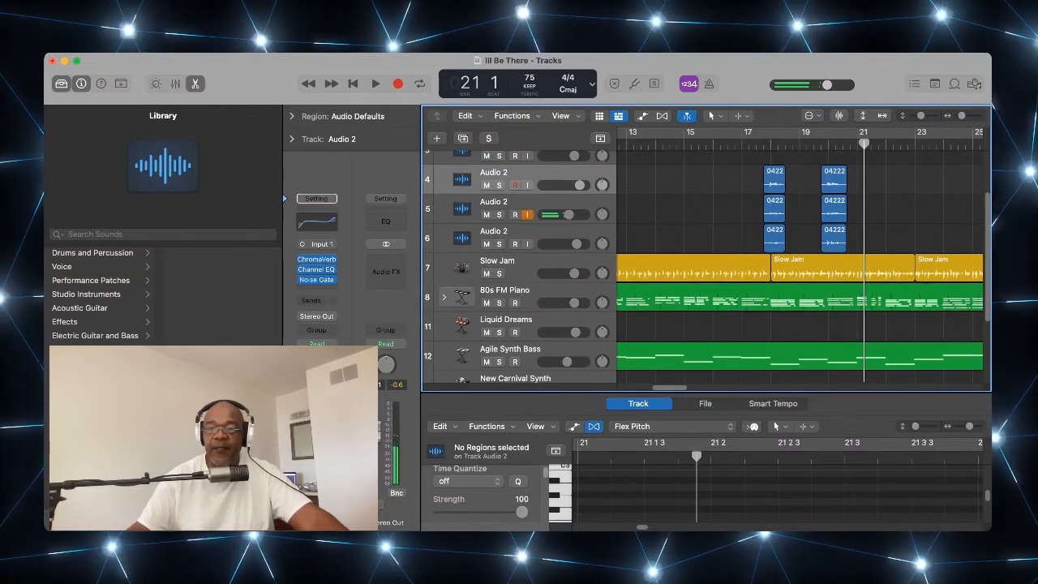
scroll(800, 256, left, 15)
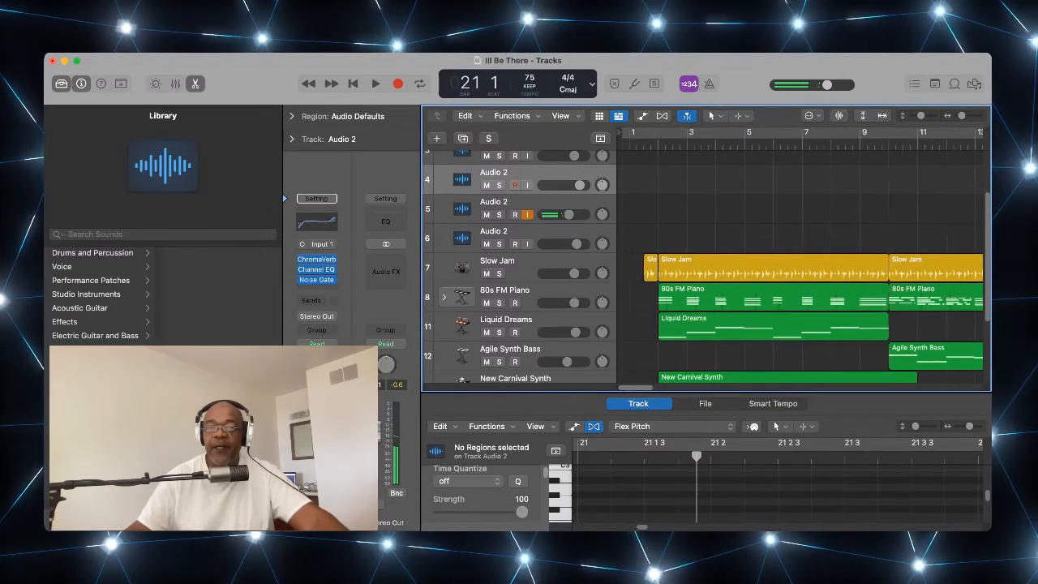
scroll(799, 255, down, 2)
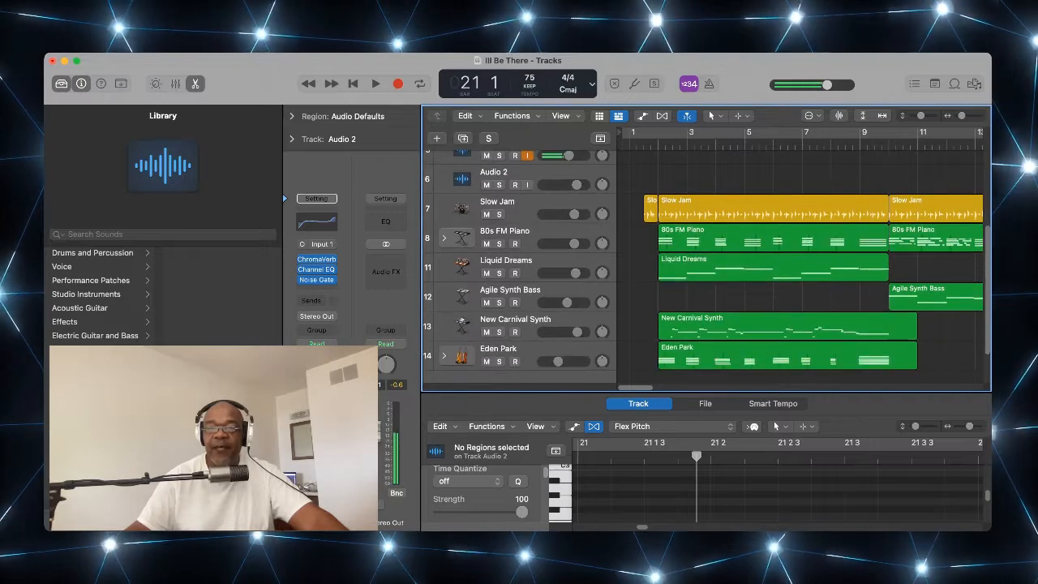
scroll(800, 255, down, 2)
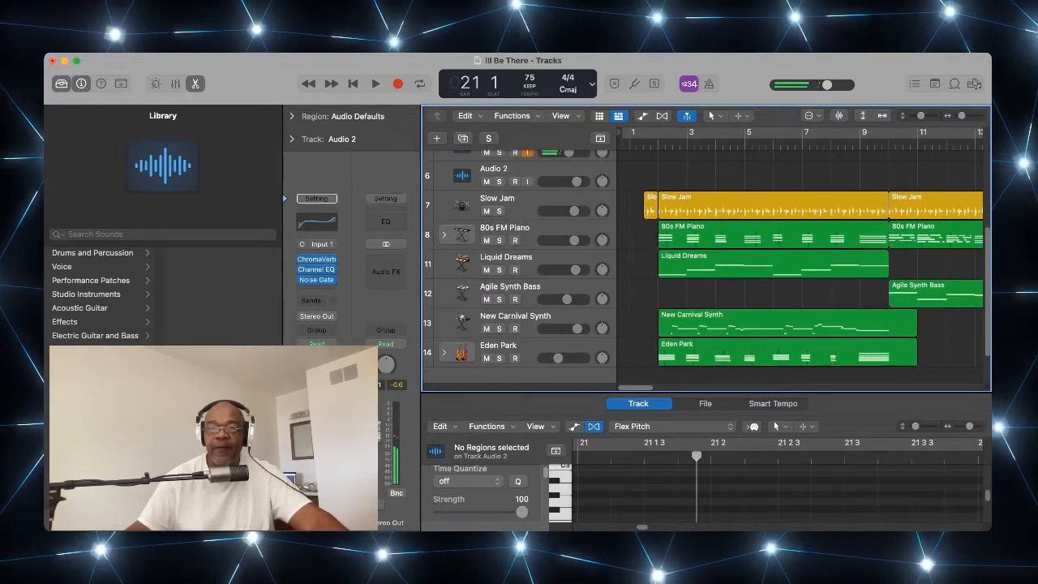
Step: Play the full arrangement from bar 1 beat 2 and stop at bar 25 beat 3
key(Return)
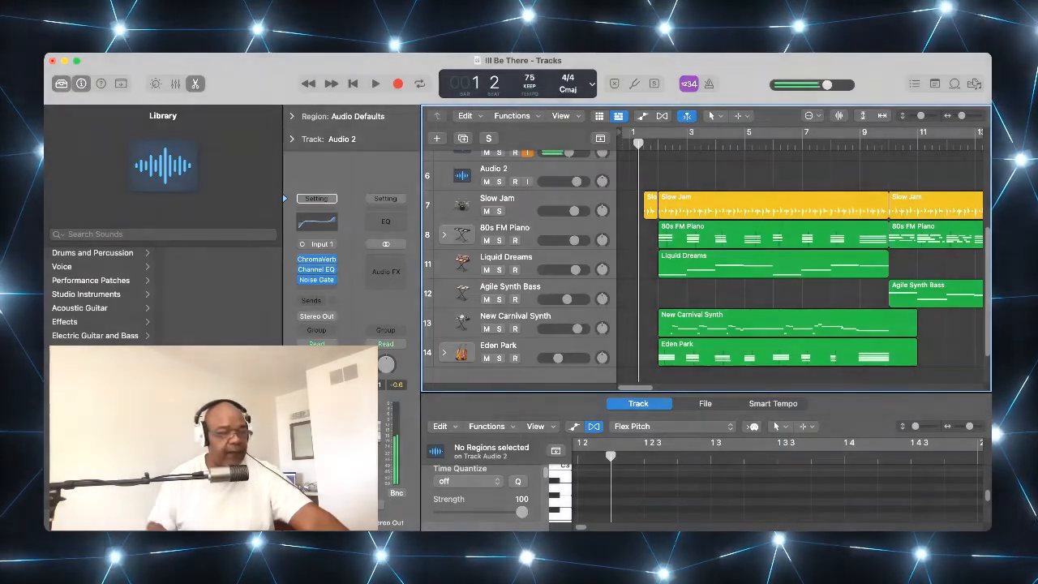
key(space)
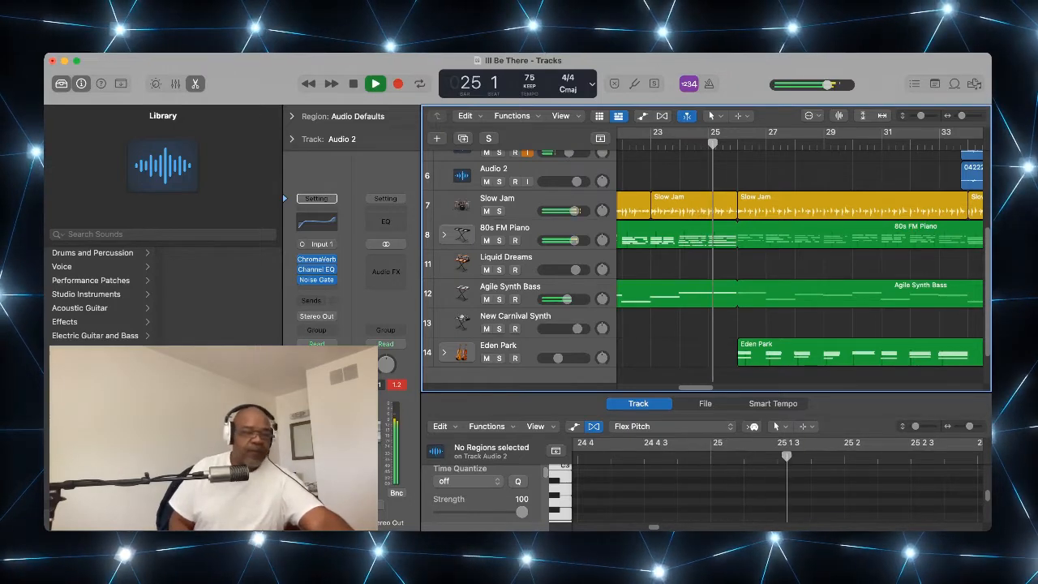
key(space)
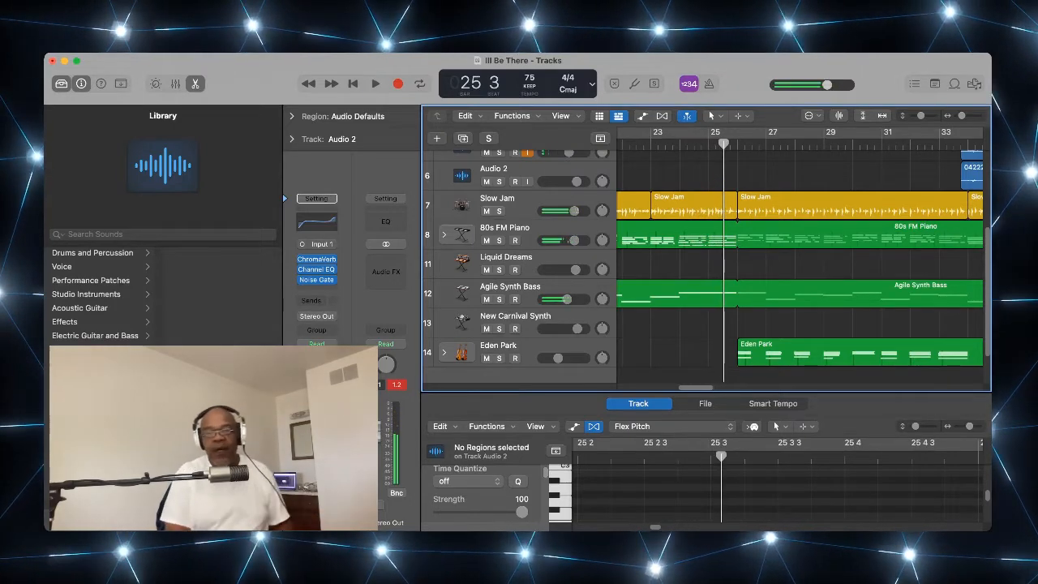